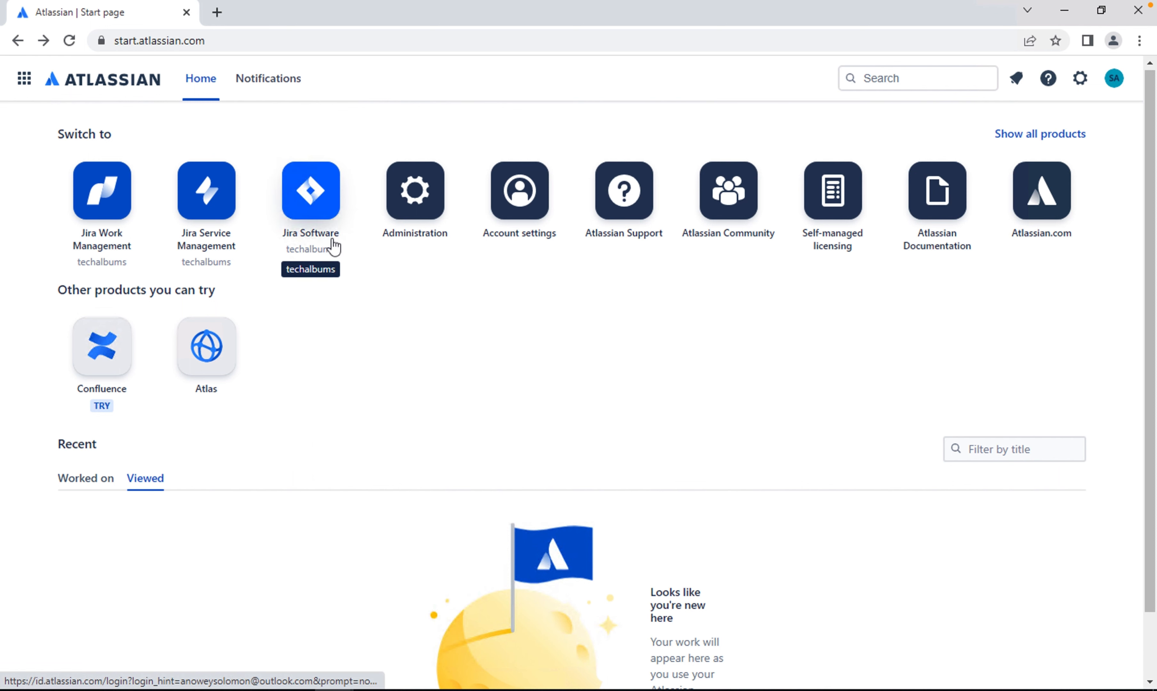
Open Jira Software, start creating a new project and open the Kanban template from the software development templates
click(319, 215)
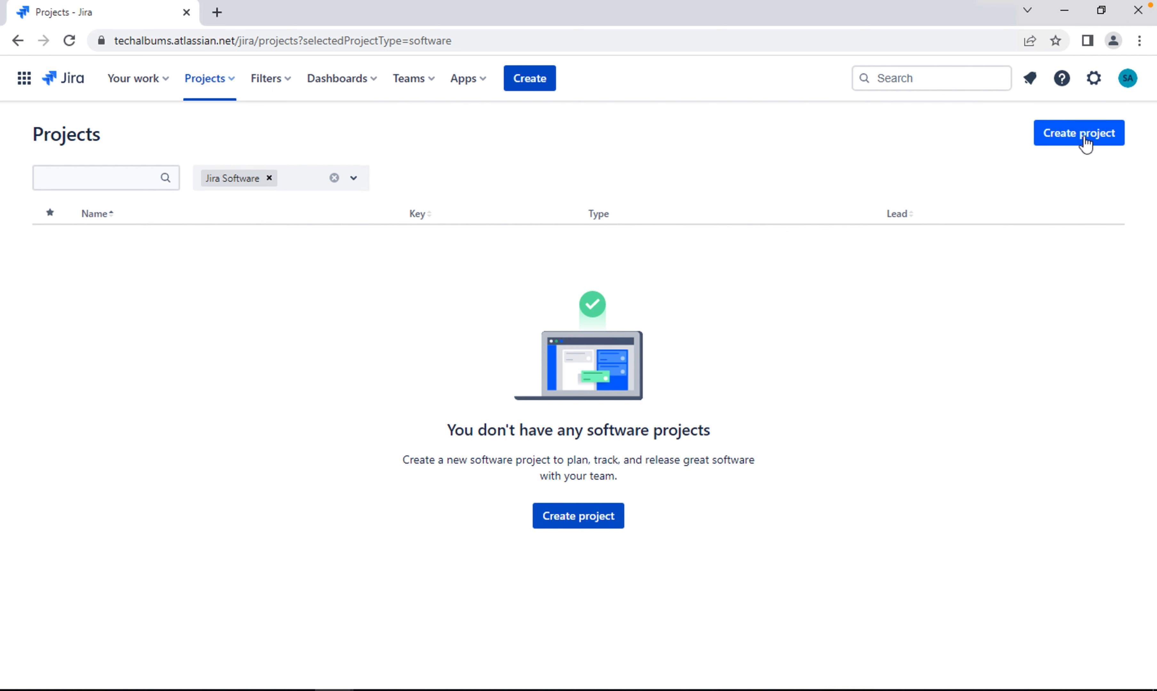
click(1086, 142)
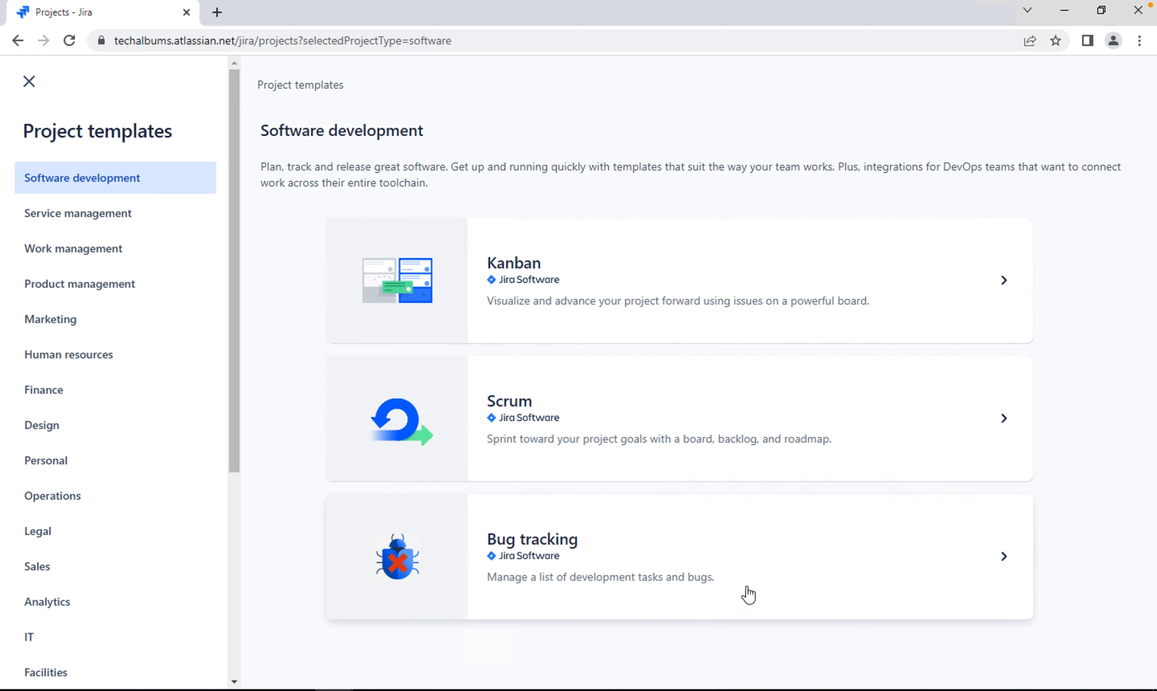
click(747, 281)
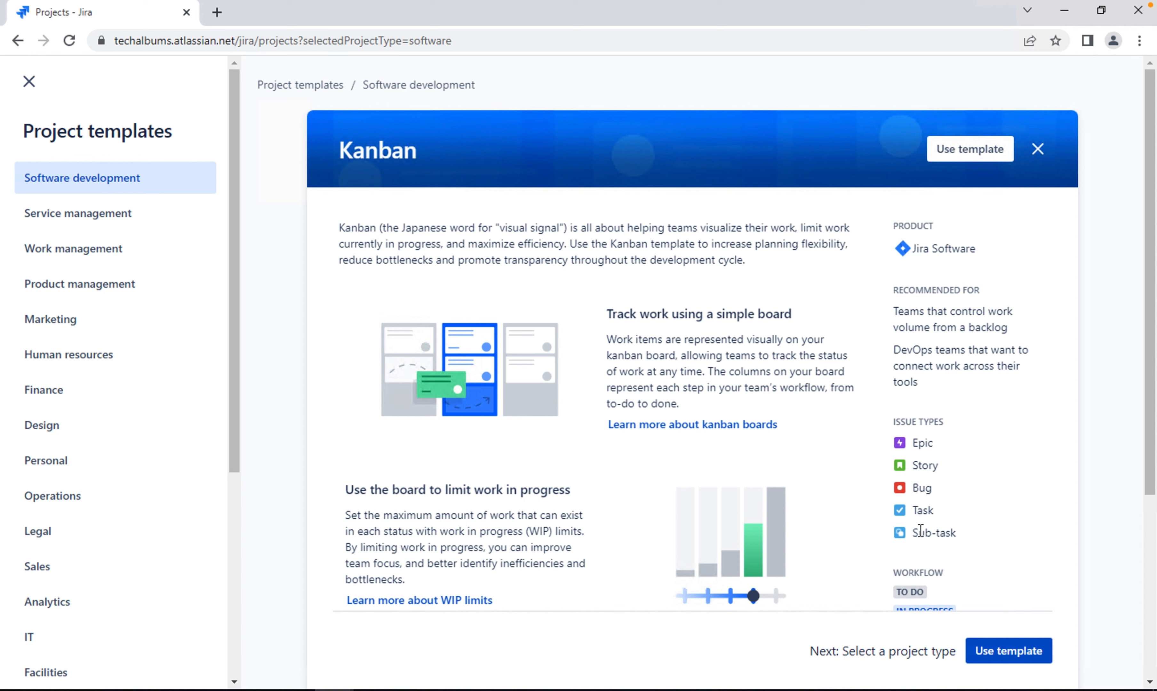
Review the Kanban template's description, issue types, workflow statuses and agile reporting details
scroll(734, 360, down, 2)
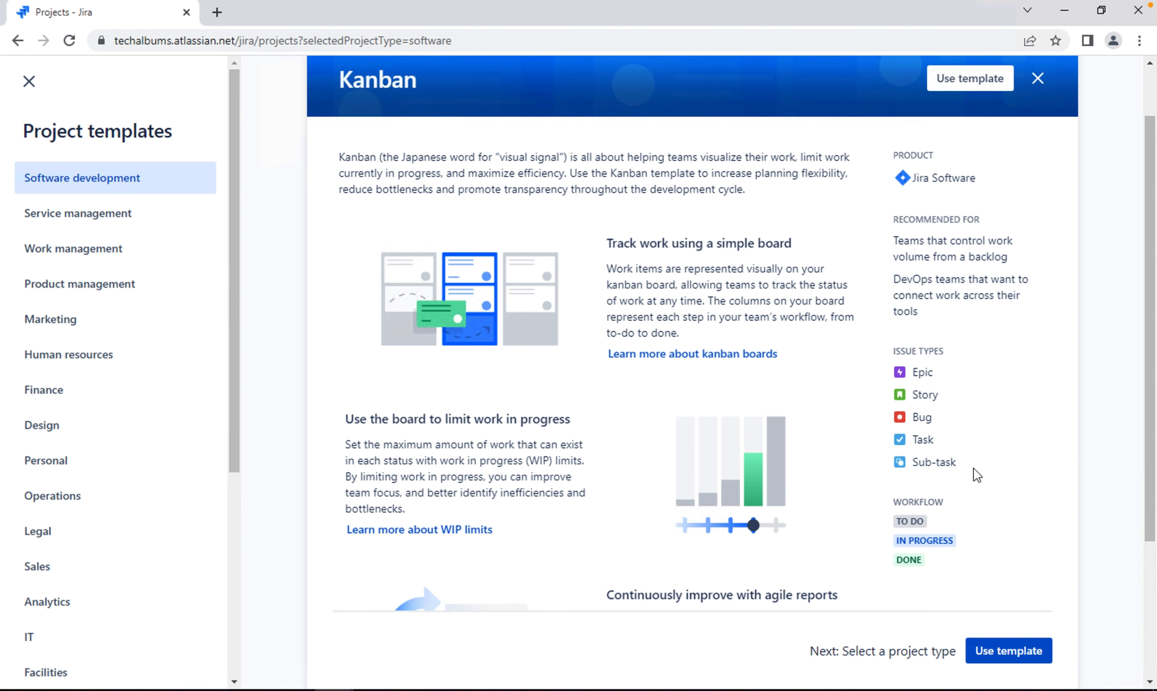
scroll(969, 422, down, 1)
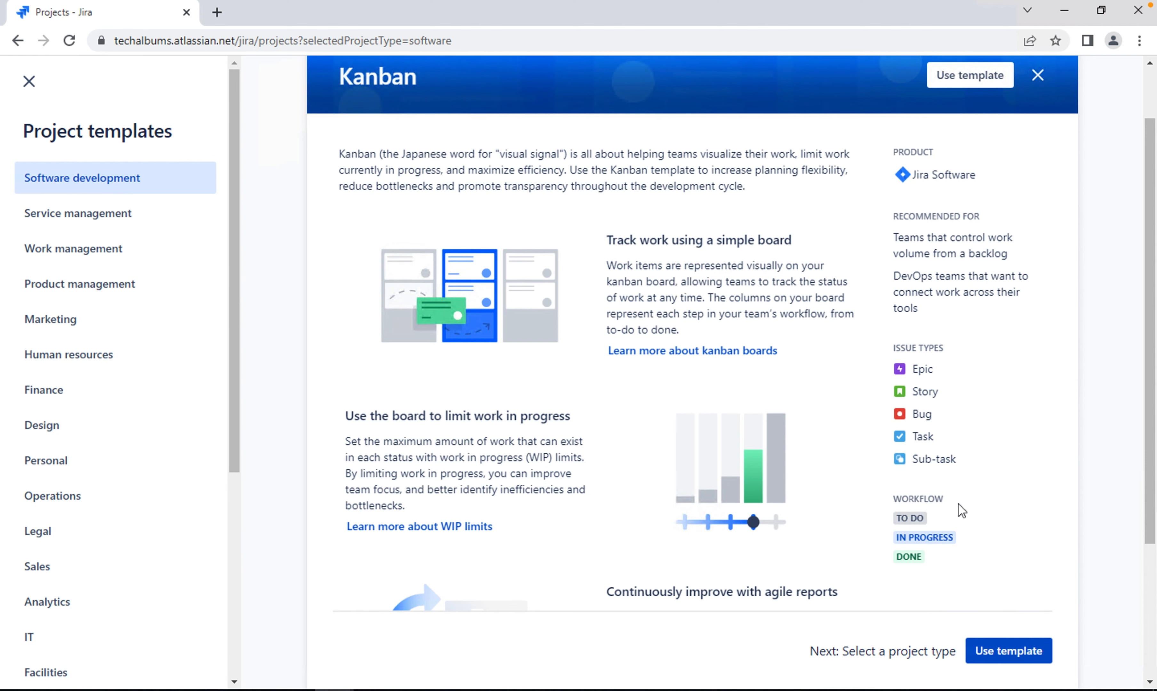
scroll(969, 526, down, 2)
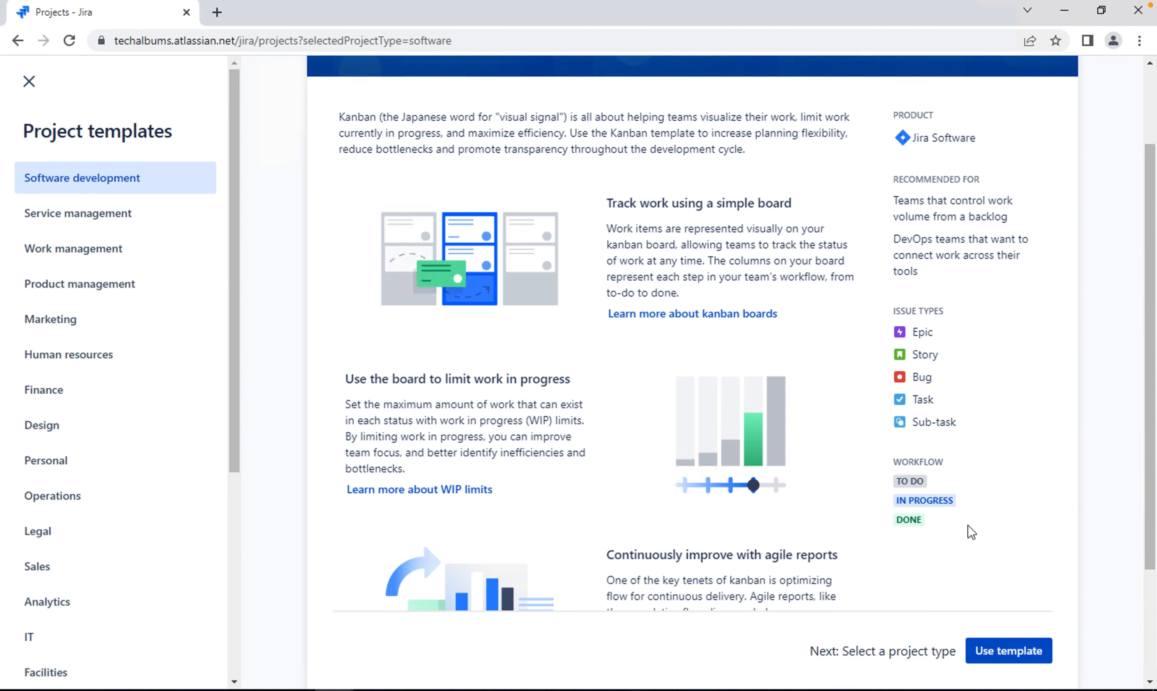
scroll(969, 525, down, 3)
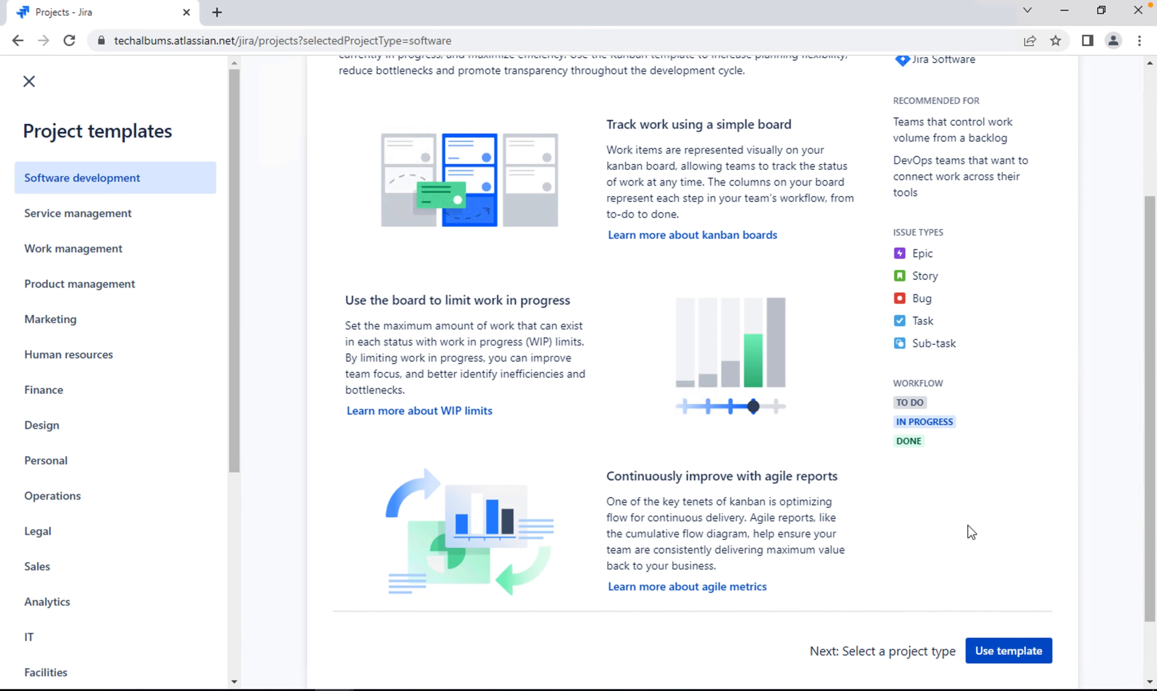
scroll(969, 526, down, 2)
scroll(968, 525, up, 3)
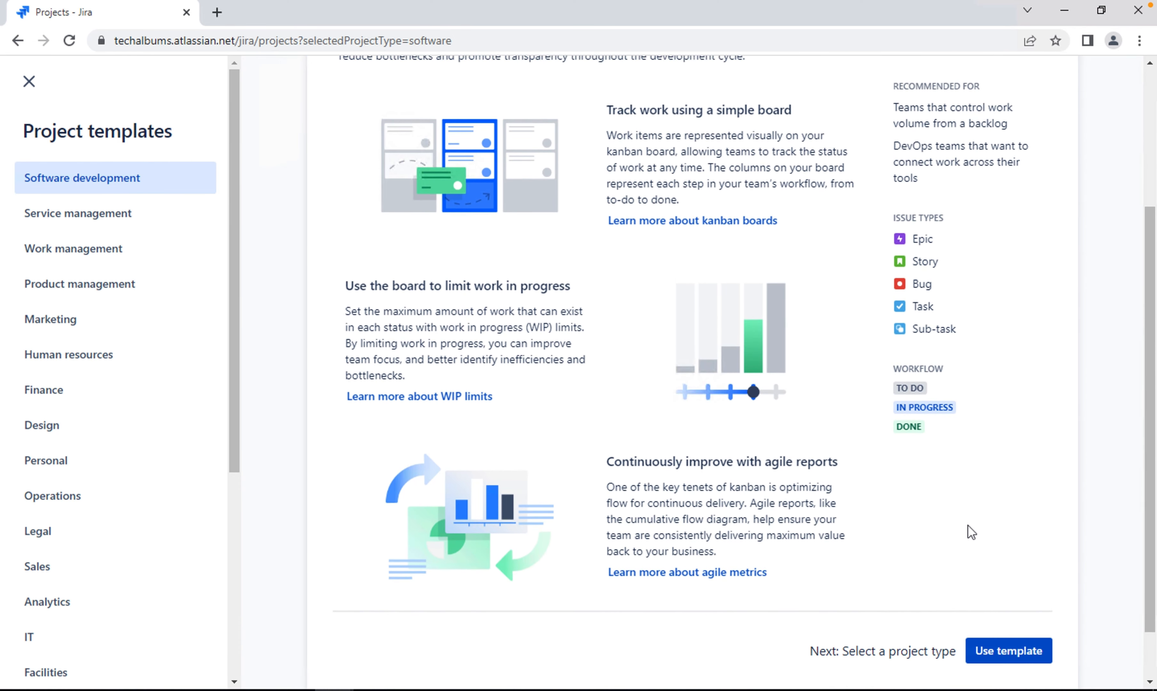
scroll(969, 525, up, 1)
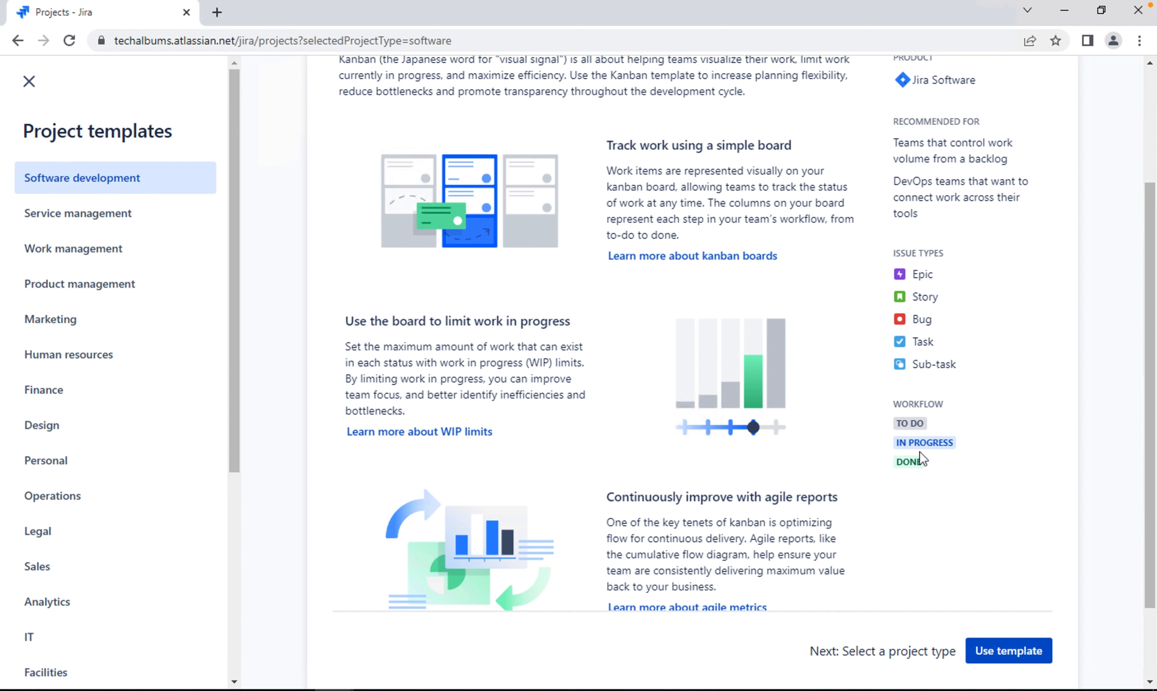
scroll(744, 271, up, 3)
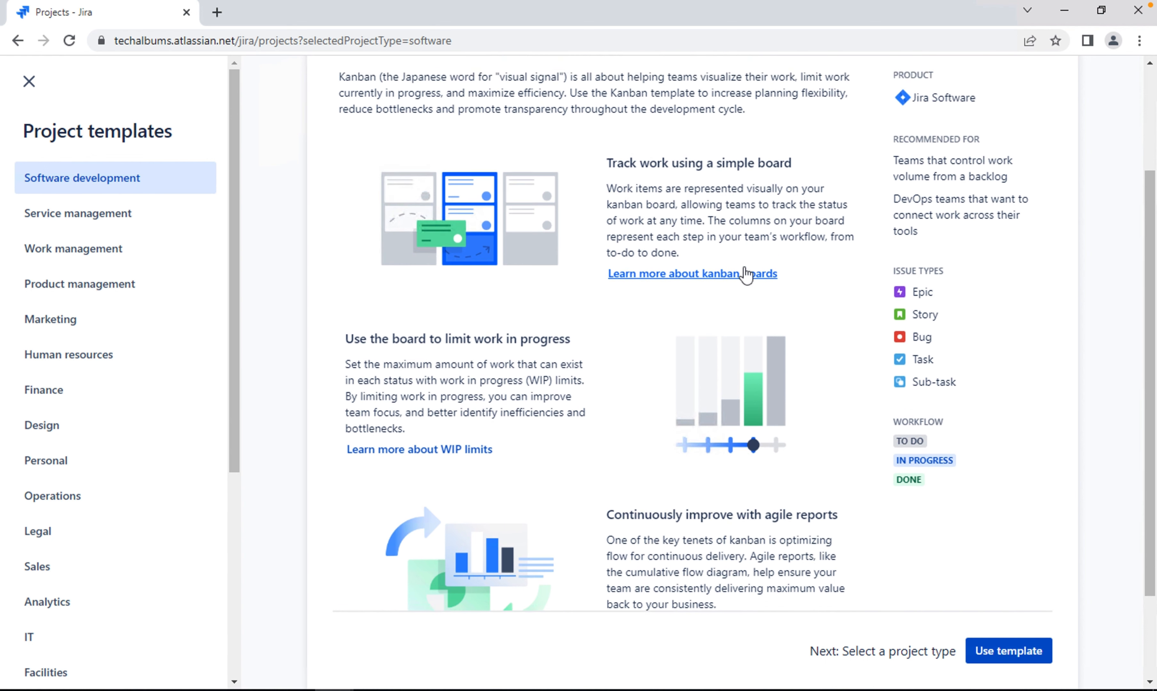
scroll(746, 275, up, 4)
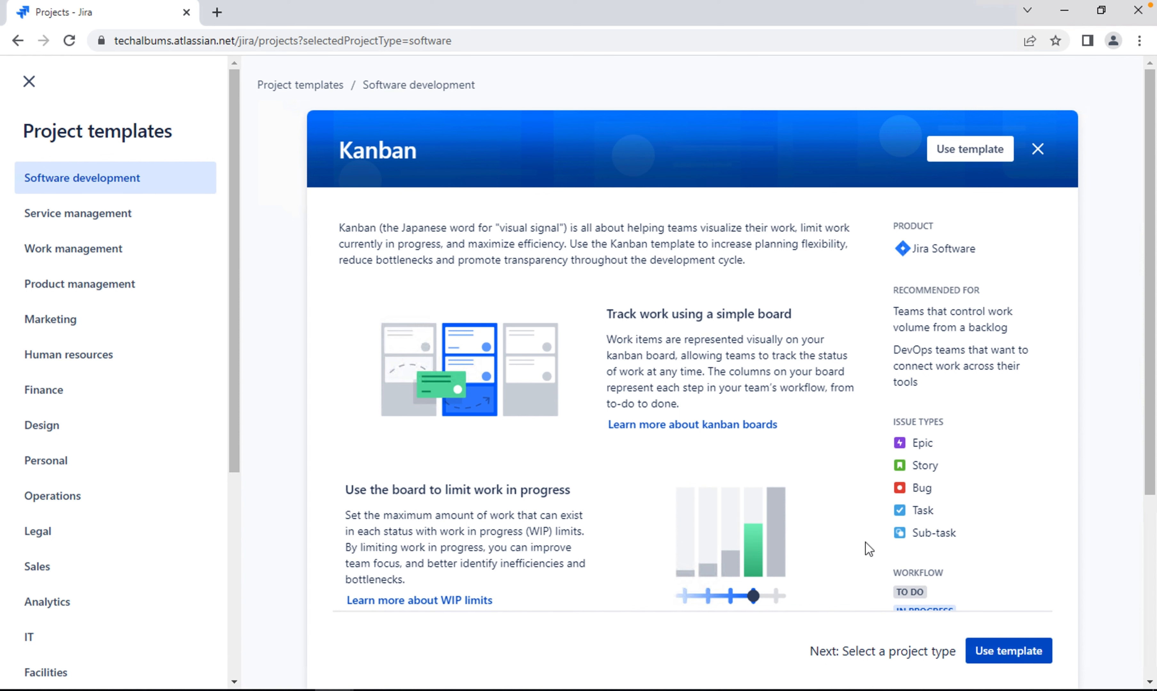
Use the Kanban template as the basis for the new project
scroll(965, 528, down, 2)
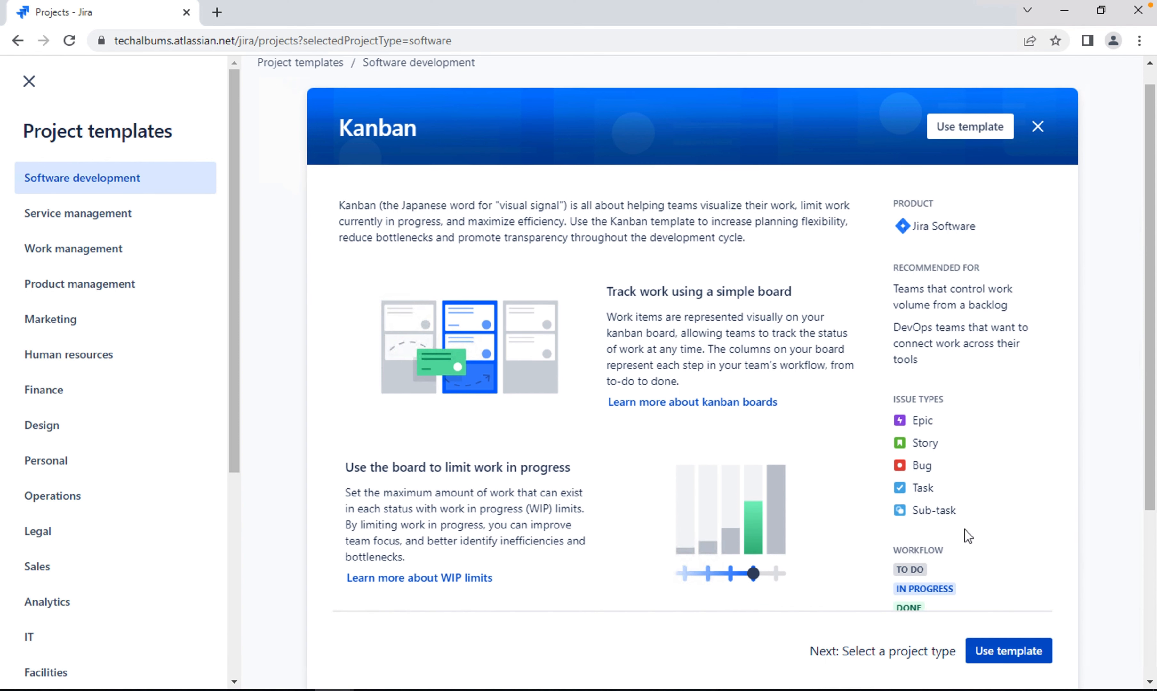
scroll(965, 529, down, 1)
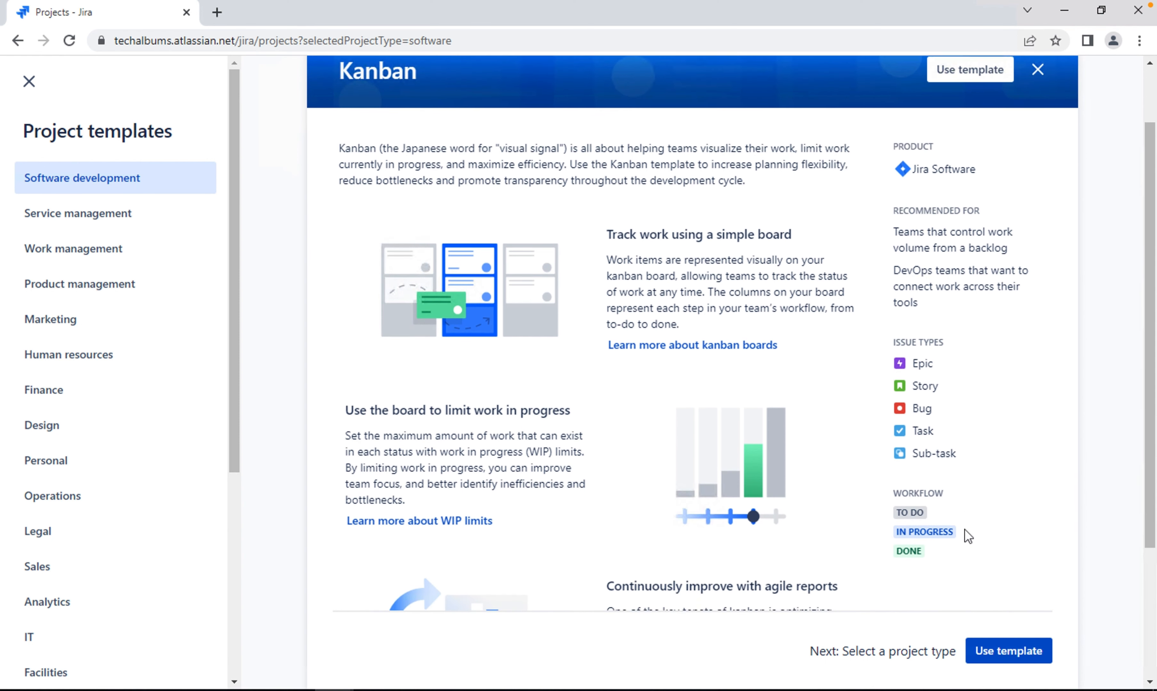
scroll(964, 529, down, 1)
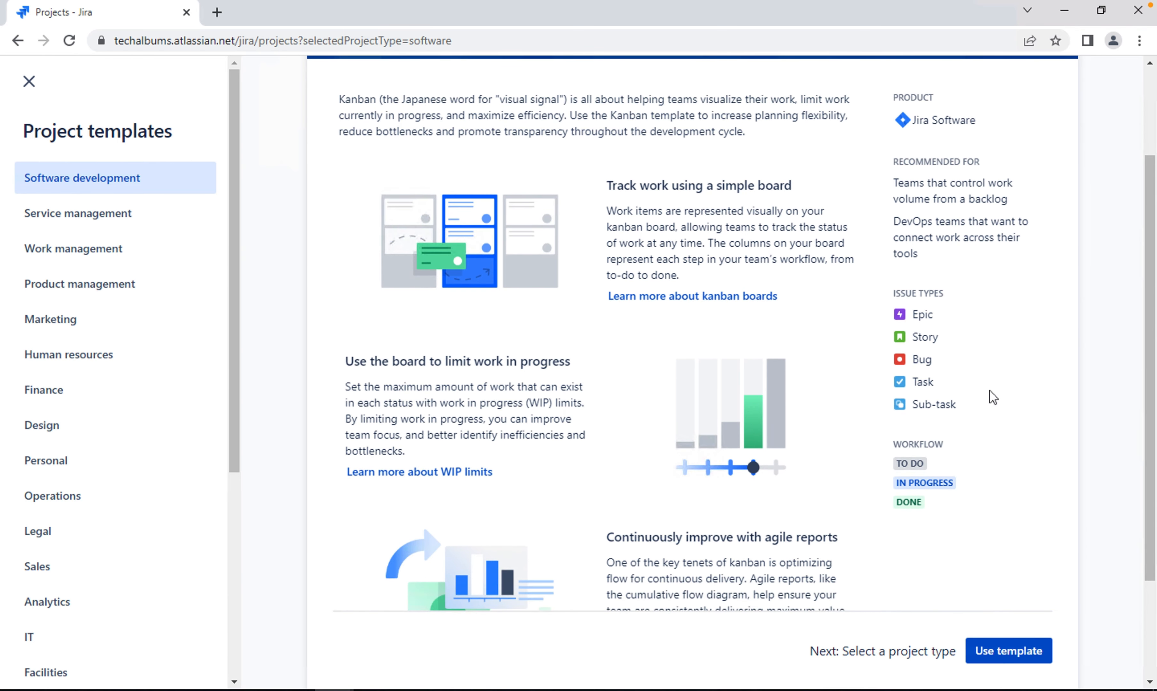
click(1016, 649)
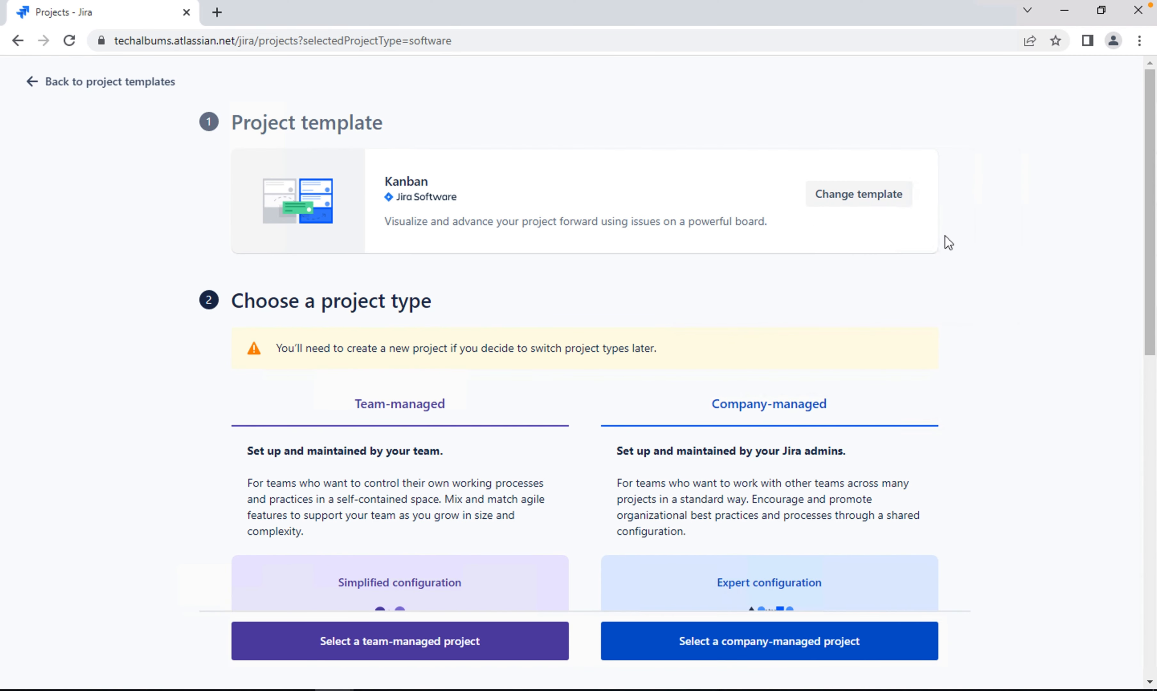
Compare the configuration options and features of the team-managed and company-managed project types
scroll(940, 291, down, 3)
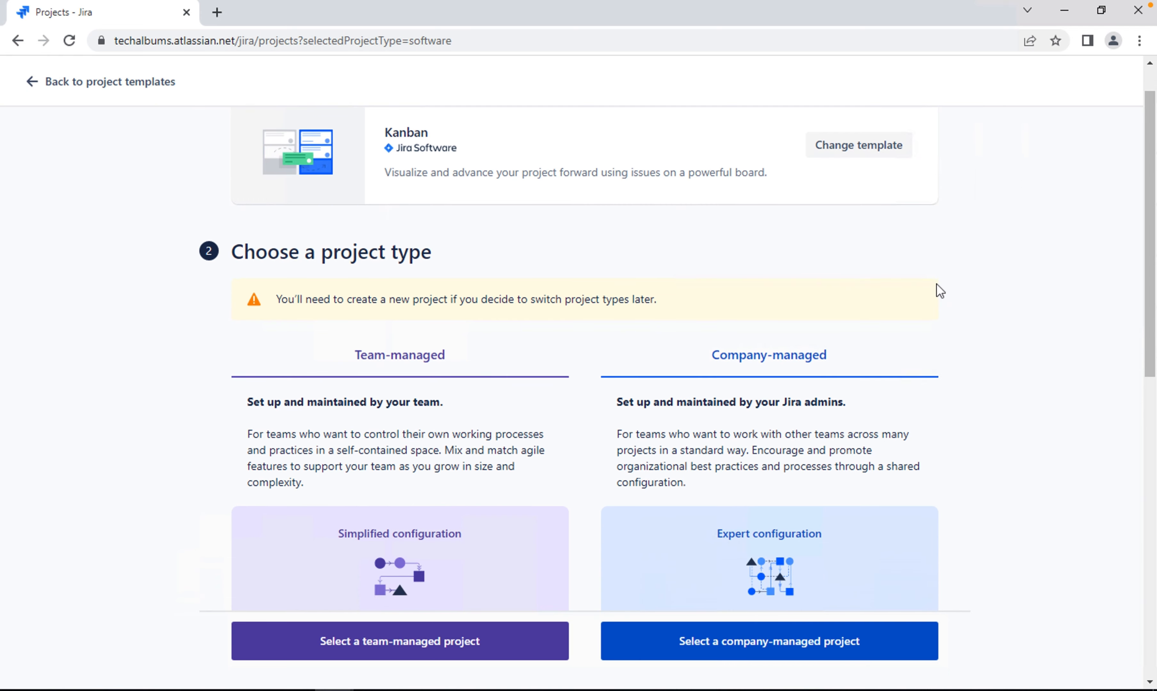
scroll(940, 291, down, 1)
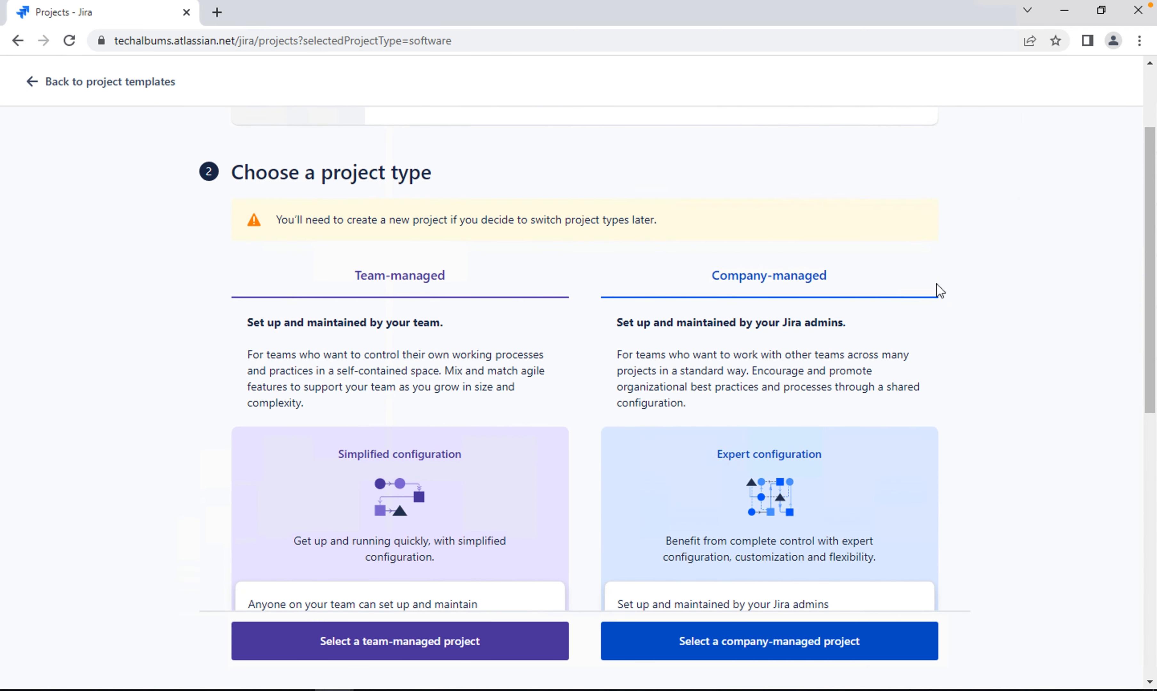
scroll(941, 291, down, 1)
scroll(940, 292, down, 2)
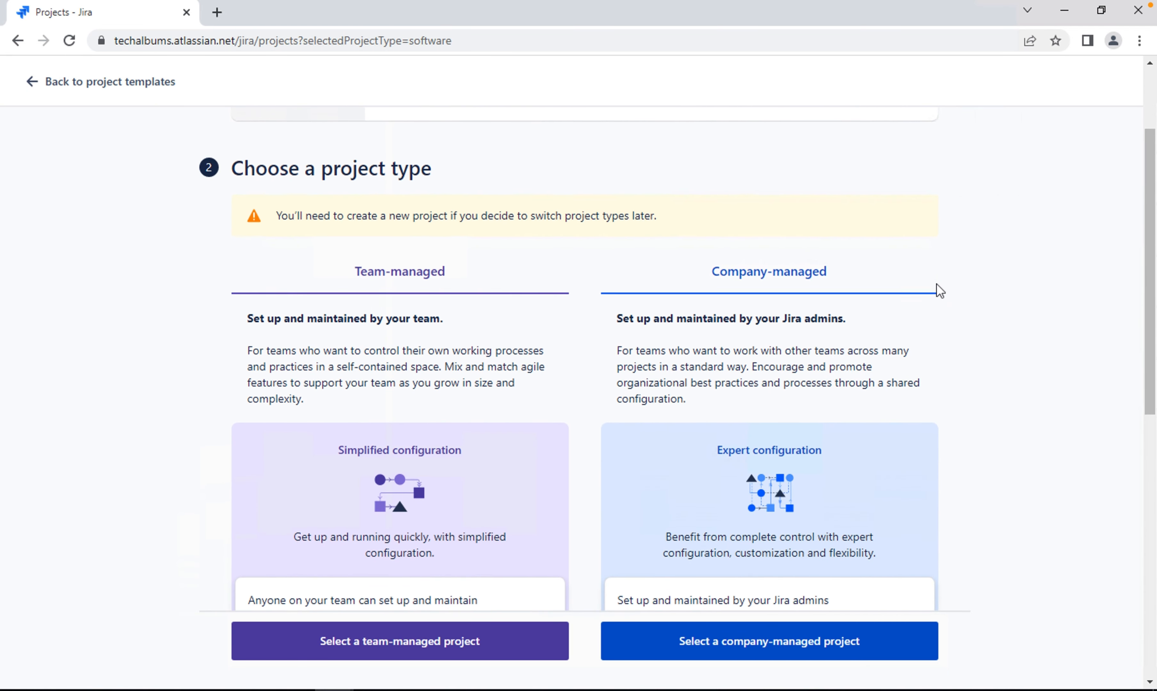
scroll(940, 291, down, 6)
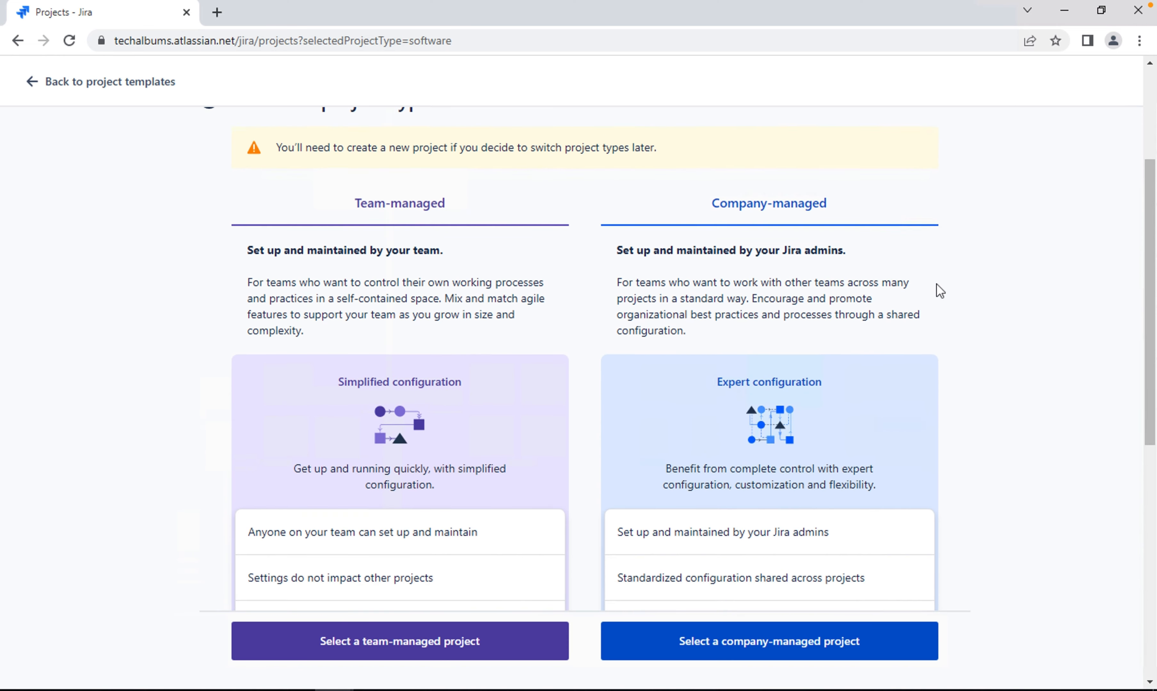
scroll(940, 291, down, 4)
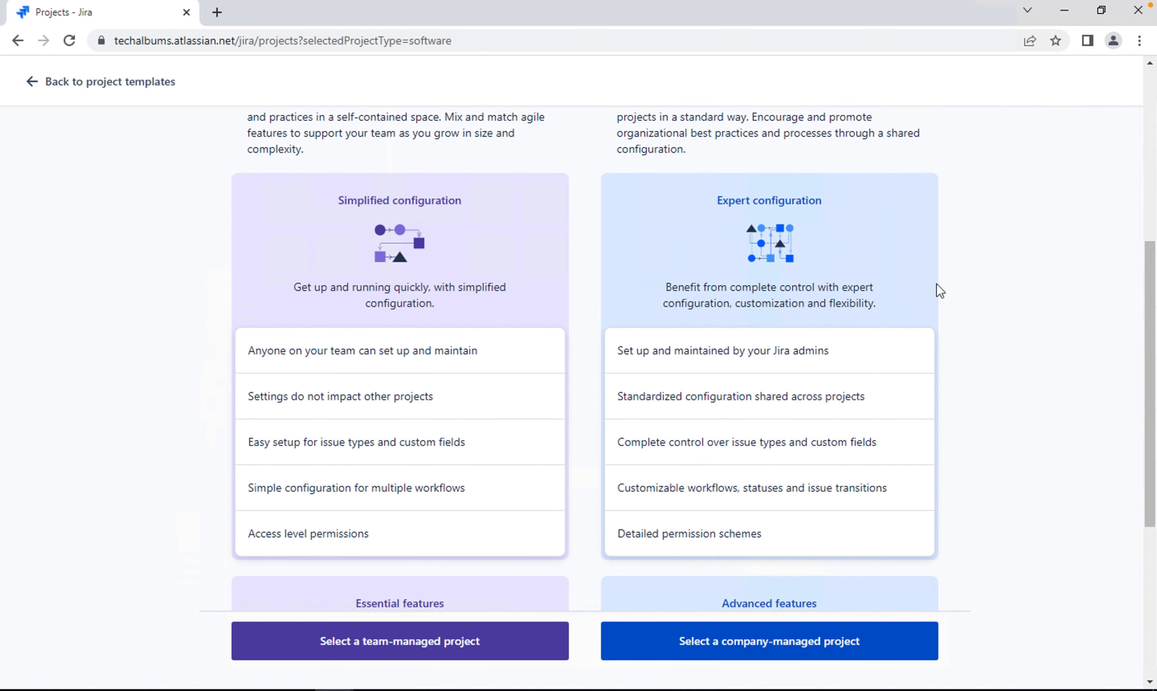
scroll(940, 291, down, 3)
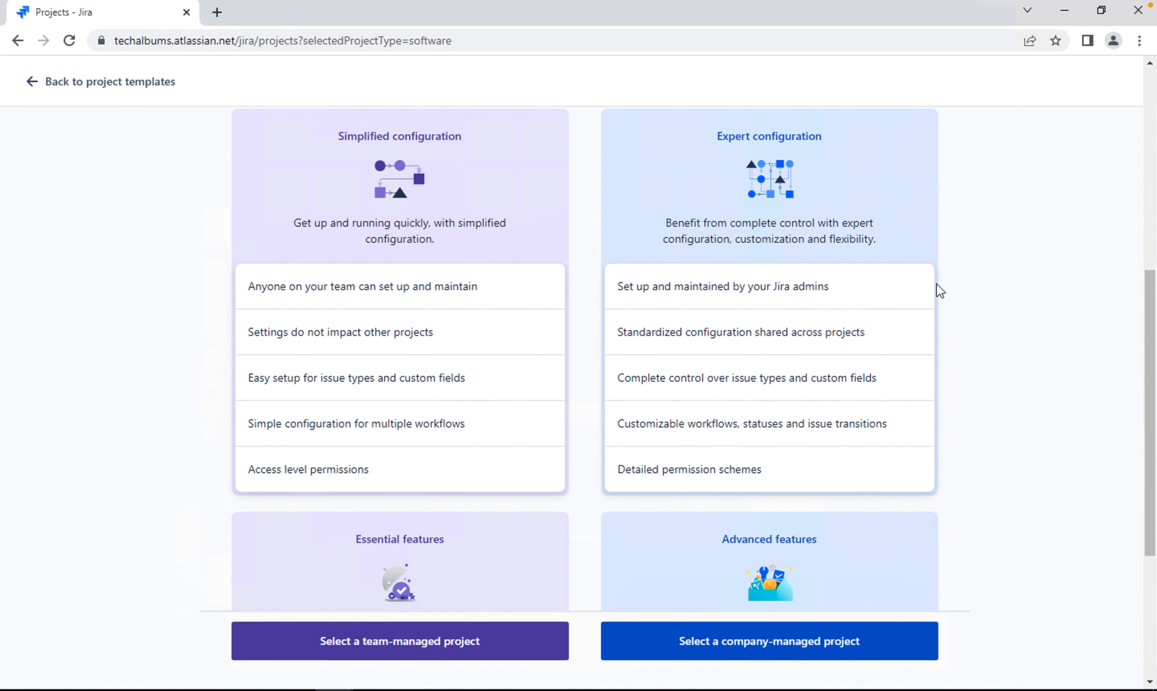
scroll(940, 291, down, 12)
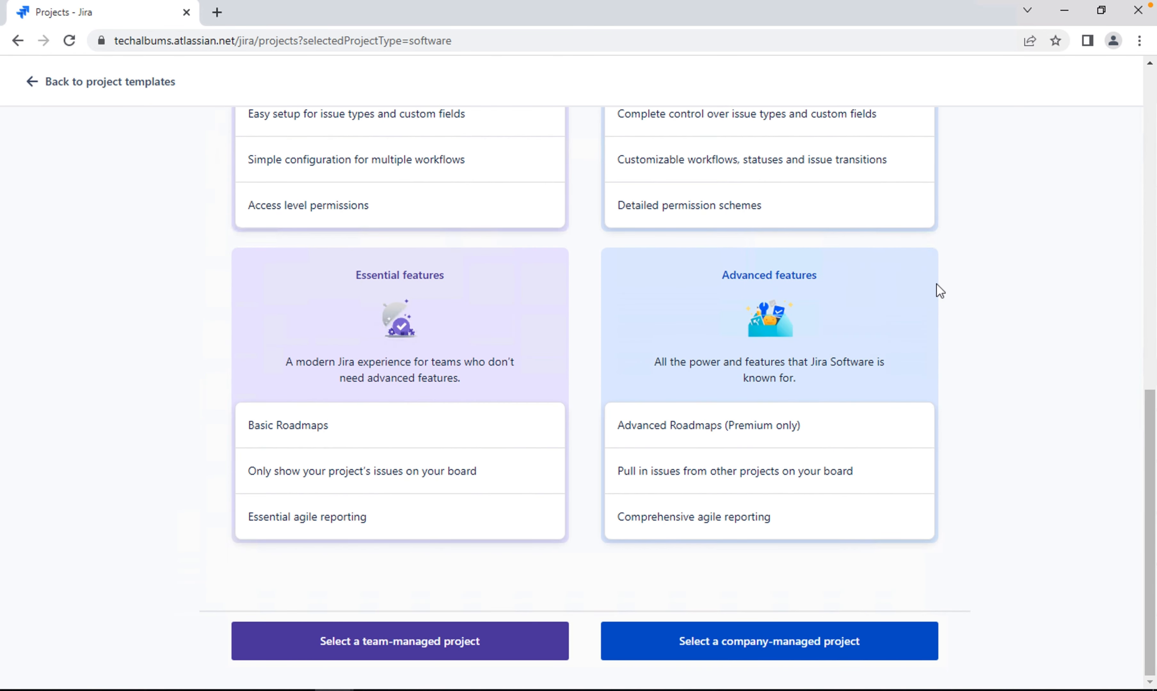
scroll(937, 284, up, 1)
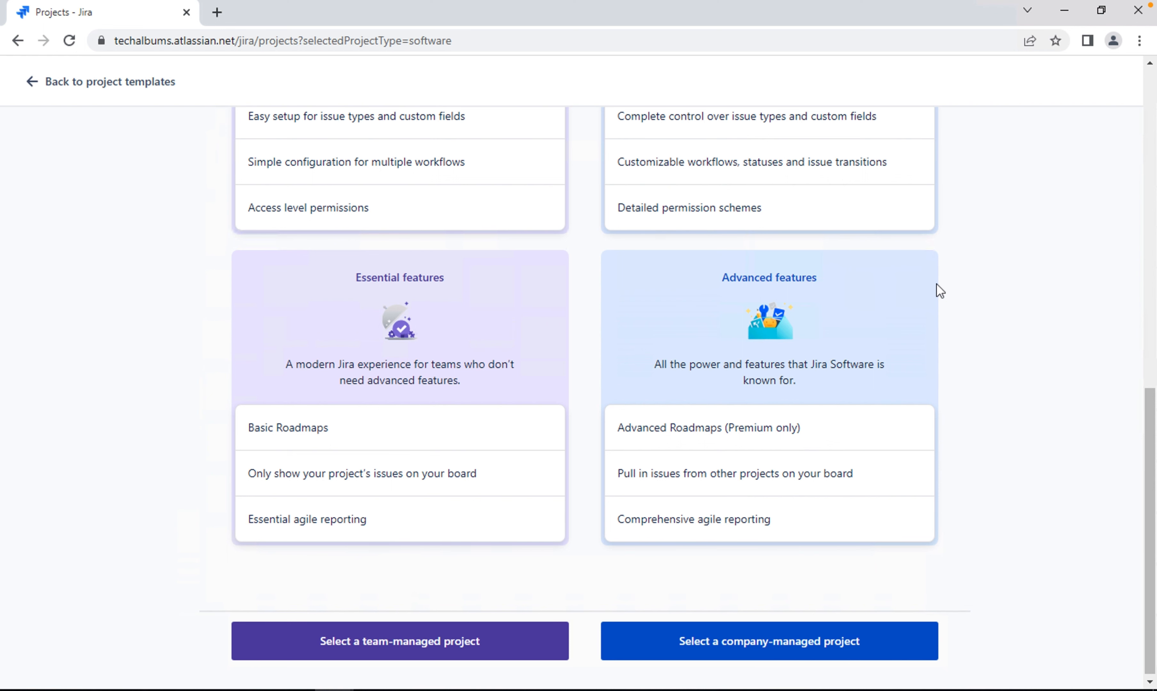
scroll(940, 291, up, 6)
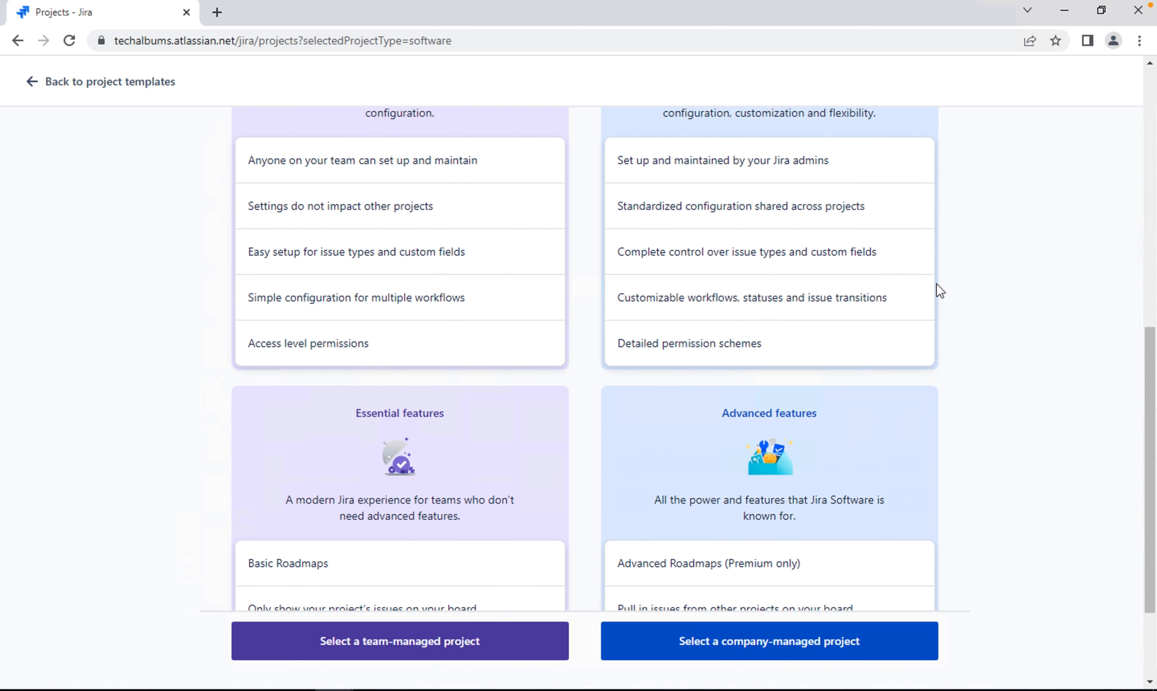
scroll(940, 291, up, 5)
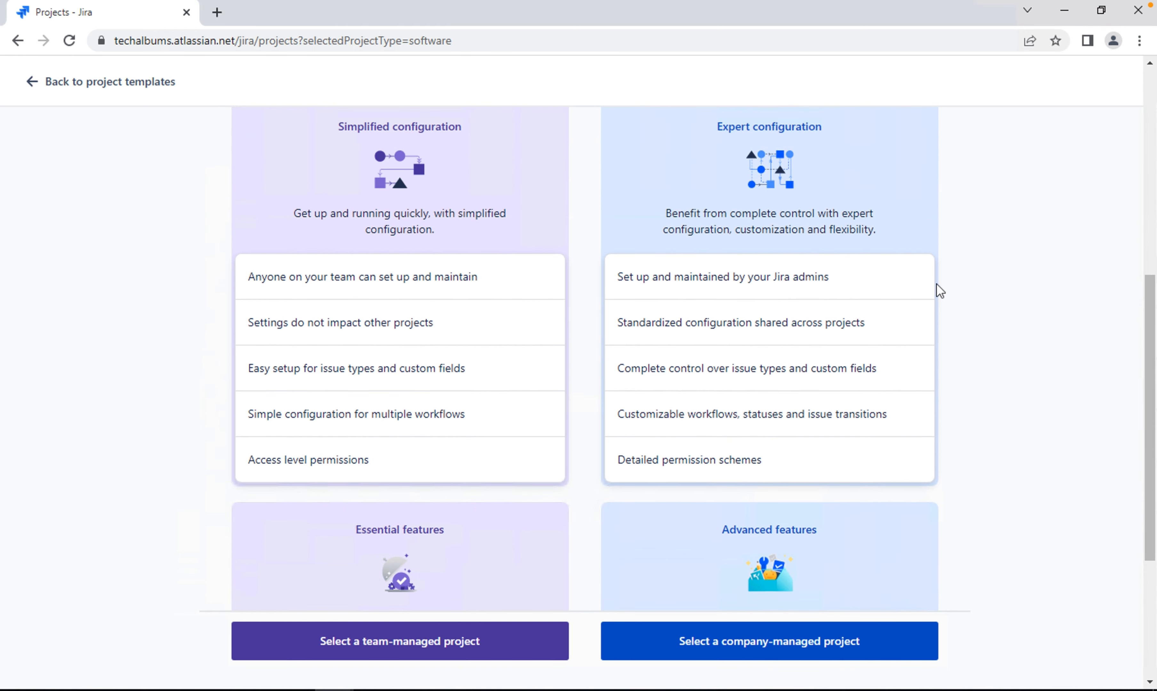
scroll(940, 291, up, 4)
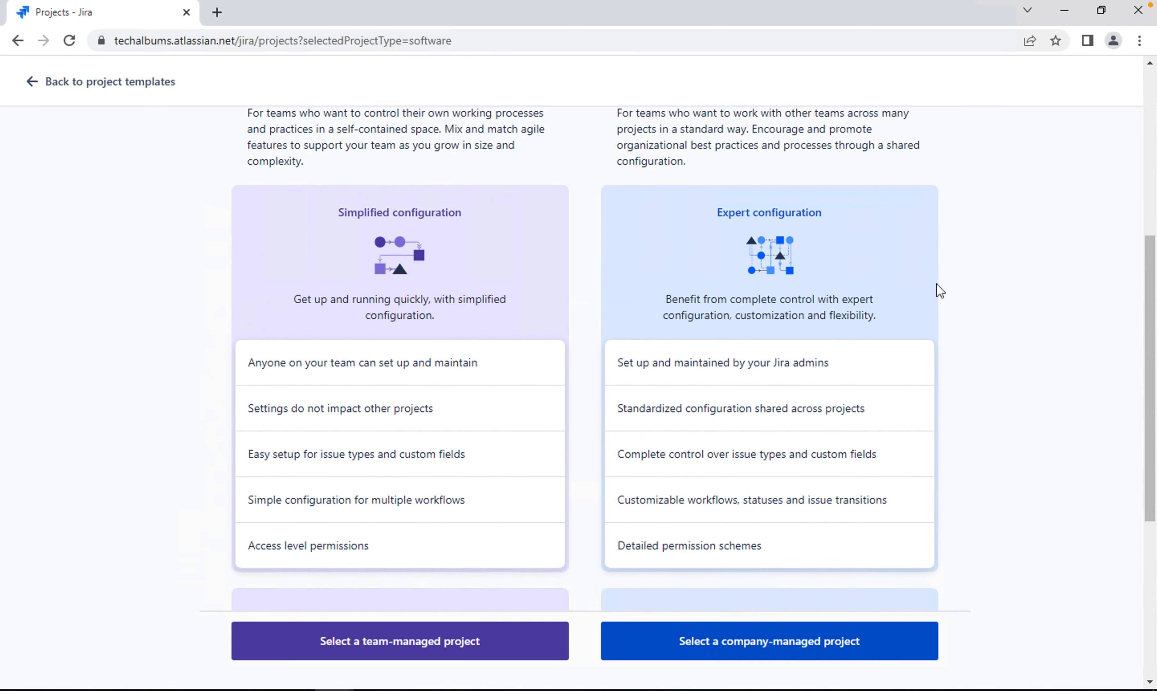
scroll(940, 291, up, 2)
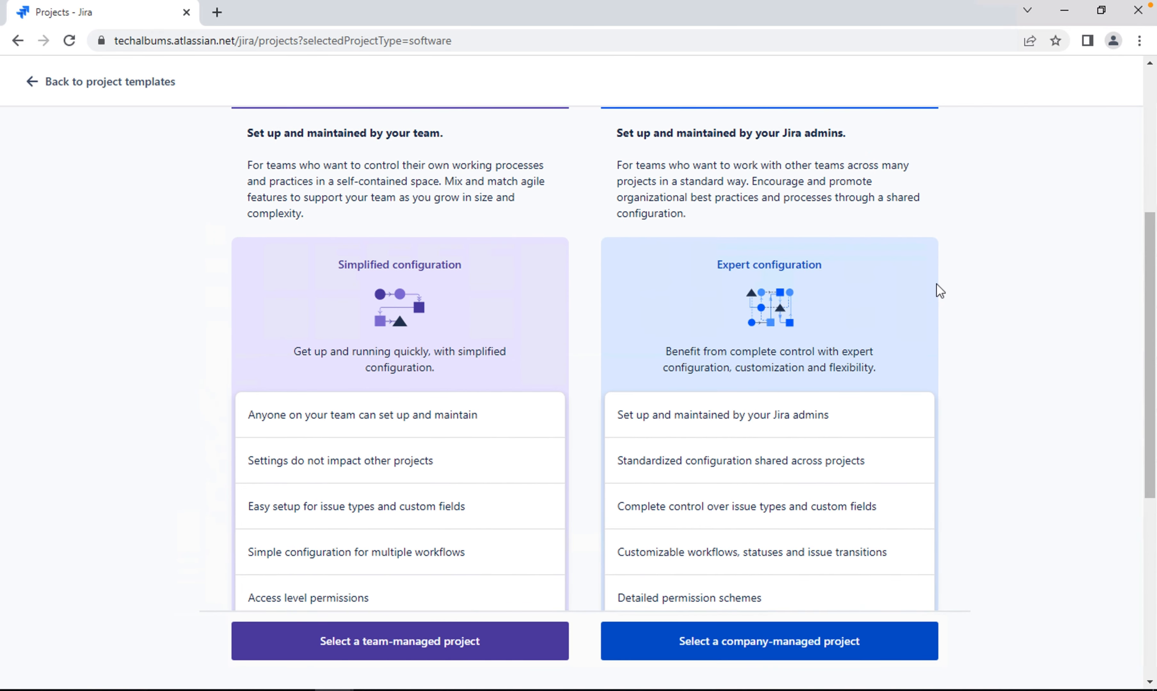
scroll(940, 291, up, 13)
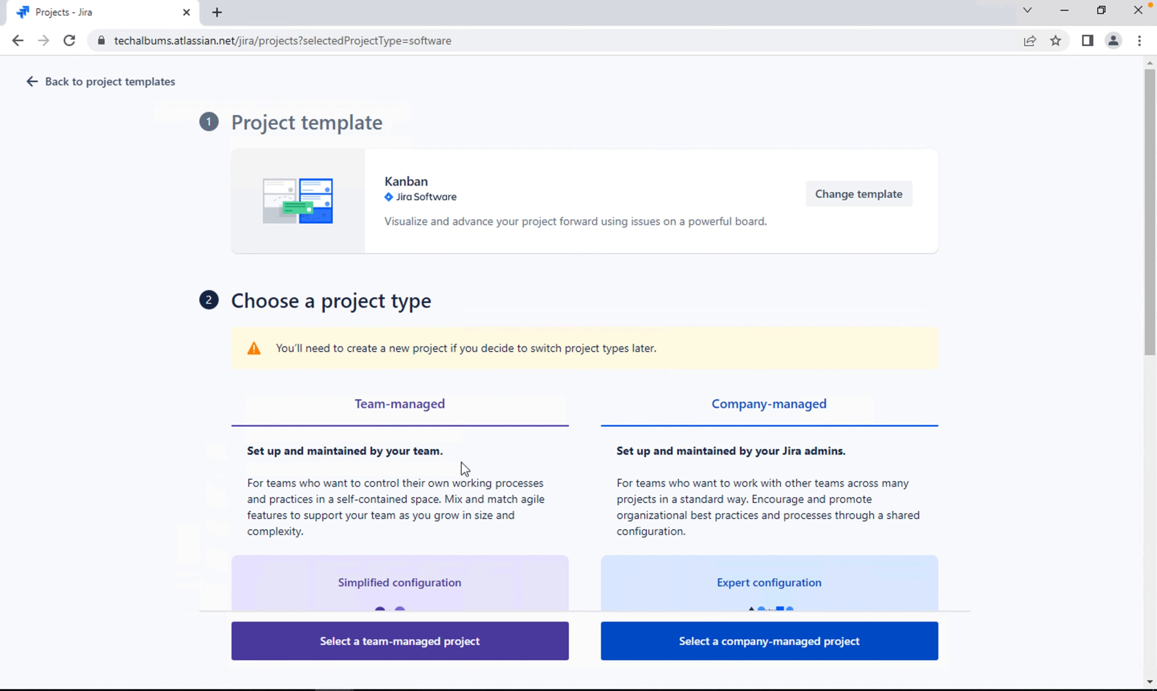
Select the company-managed project type for the new Kanban project
scroll(807, 476, down, 5)
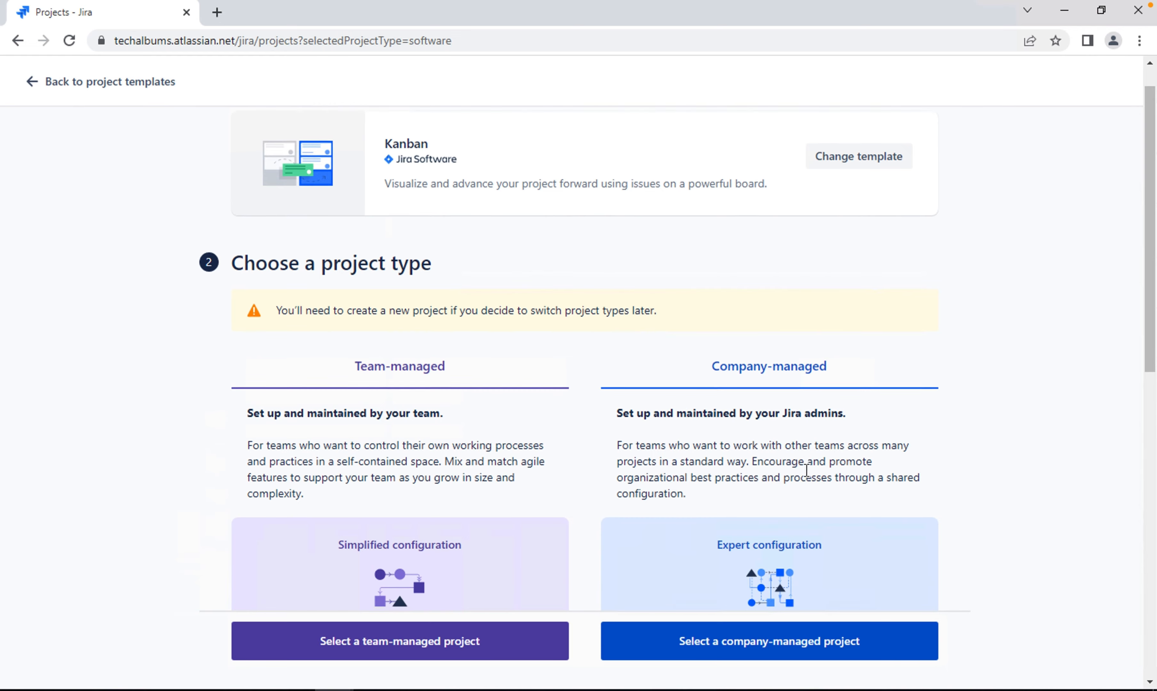
scroll(807, 471, down, 2)
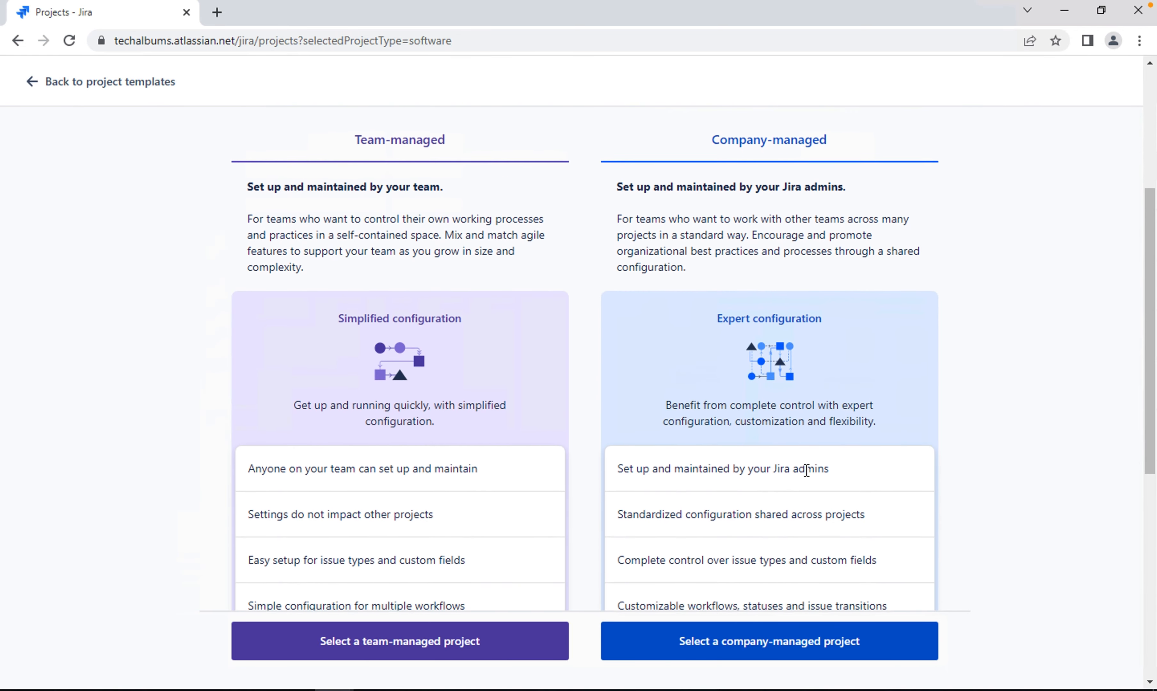
scroll(807, 470, down, 3)
scroll(807, 470, up, 3)
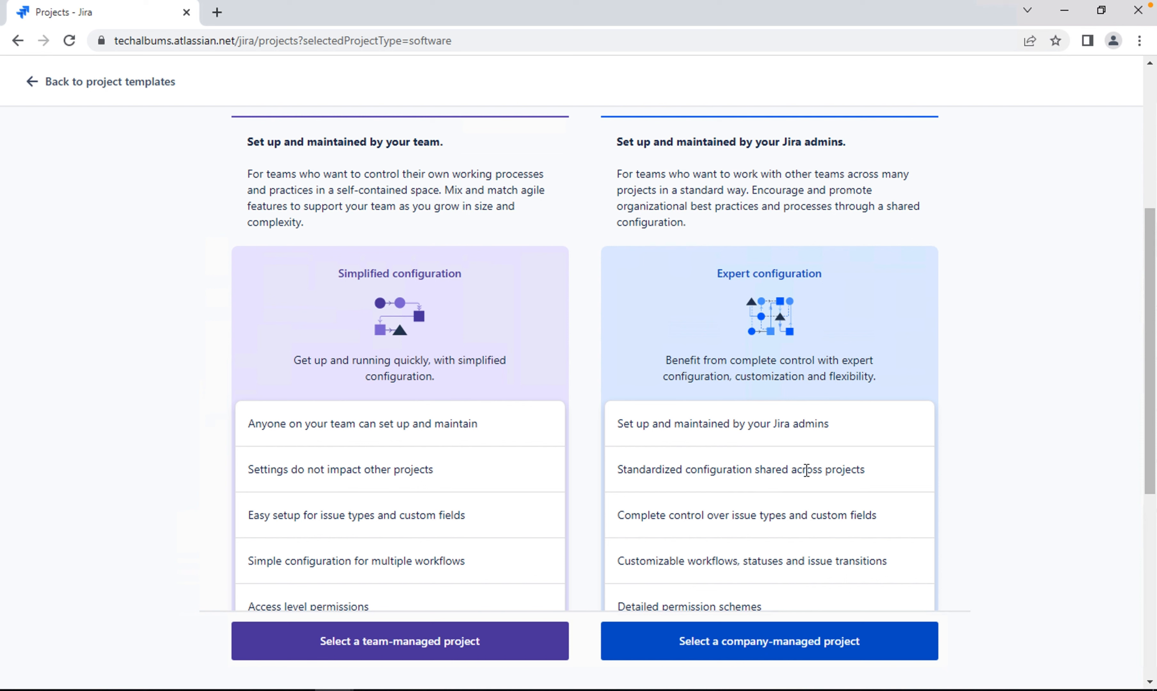
scroll(807, 470, down, 8)
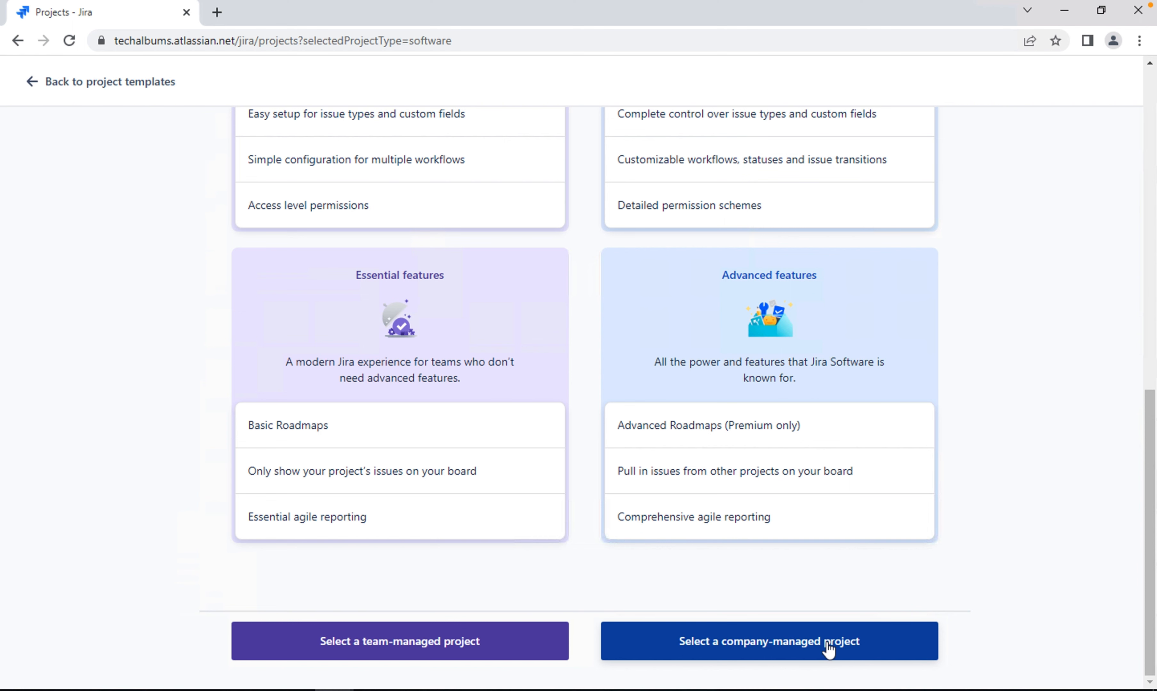
click(765, 646)
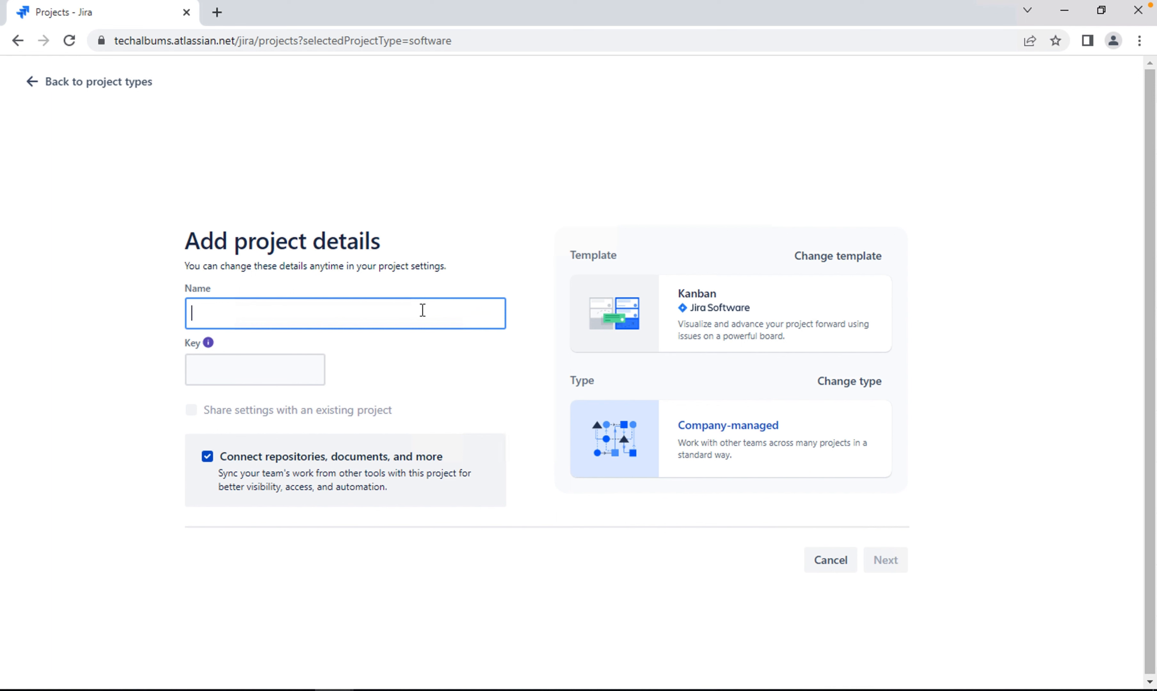
Name the new project "TechAlbums first project" and continue to the tool connection stage
text(Tech)
text(Albu)
text(lms)
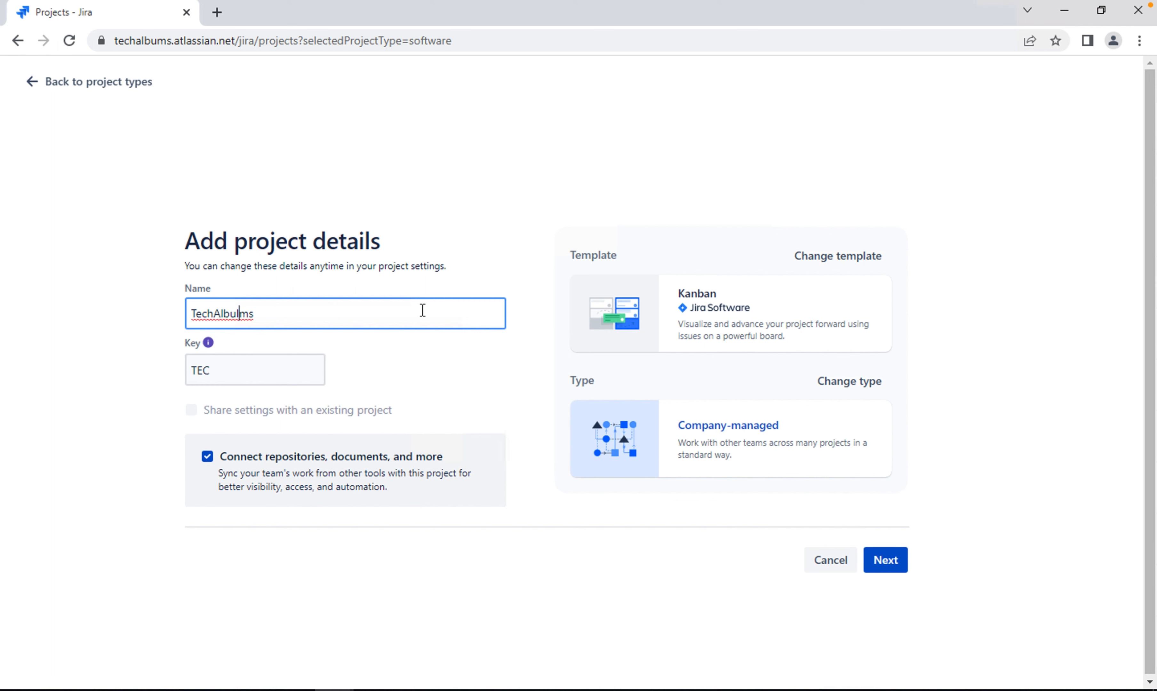
key(BackSpace)
key(Right)
key(Right)
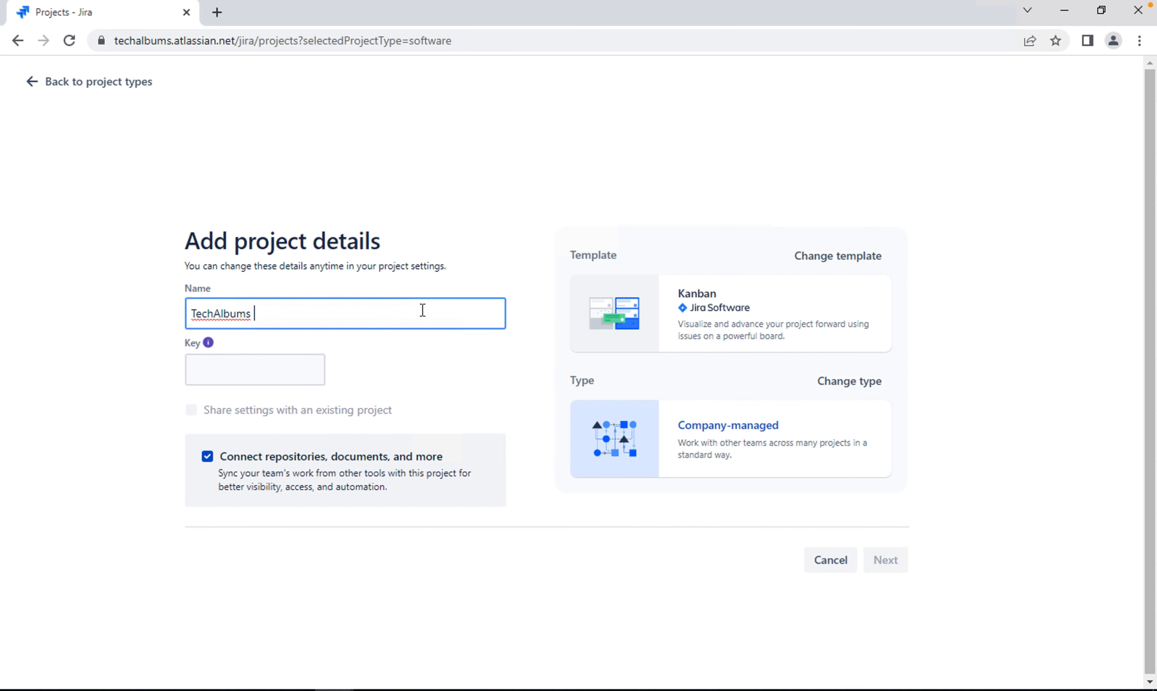
text(first project)
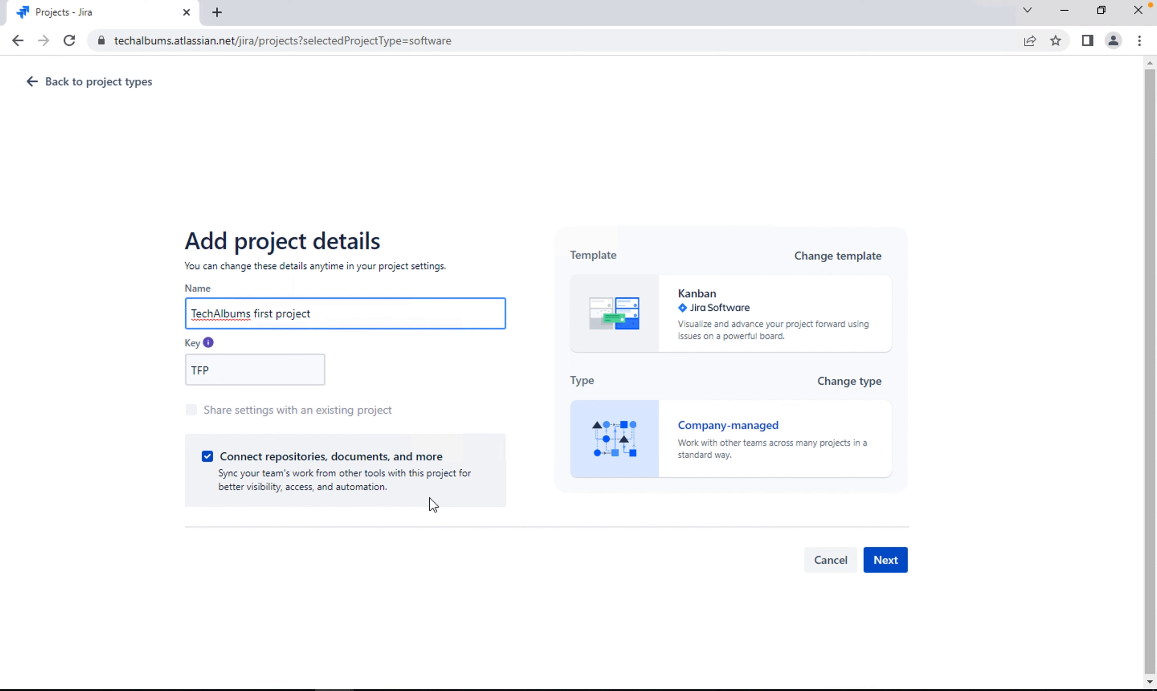
click(977, 513)
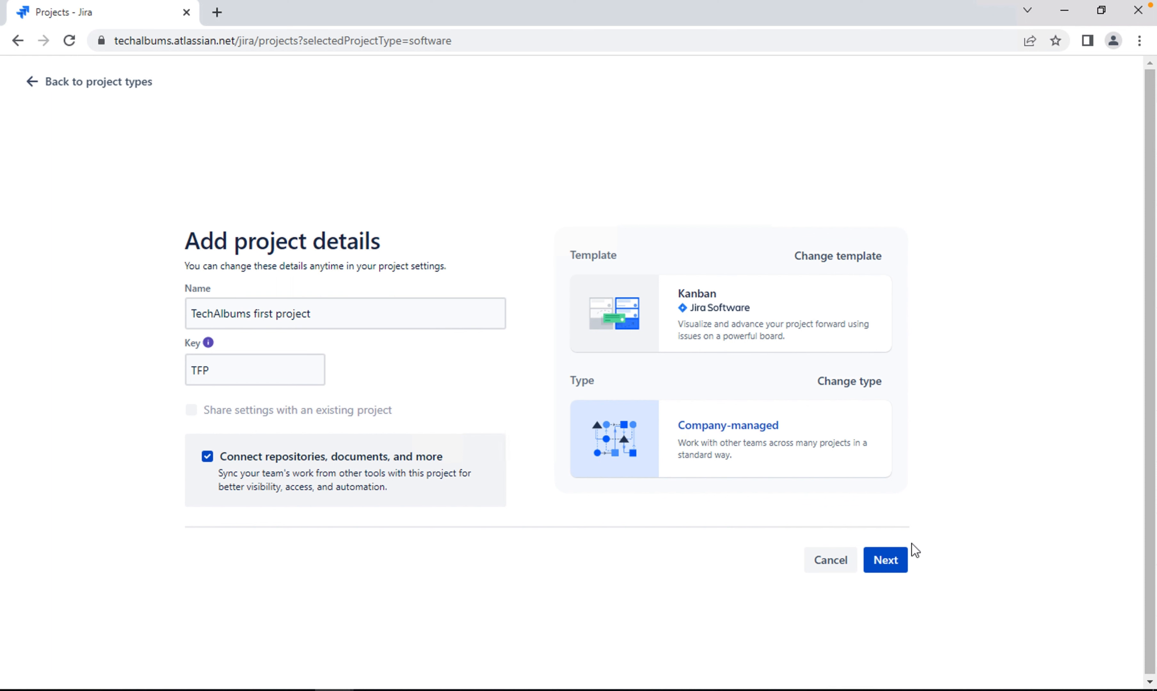
click(900, 558)
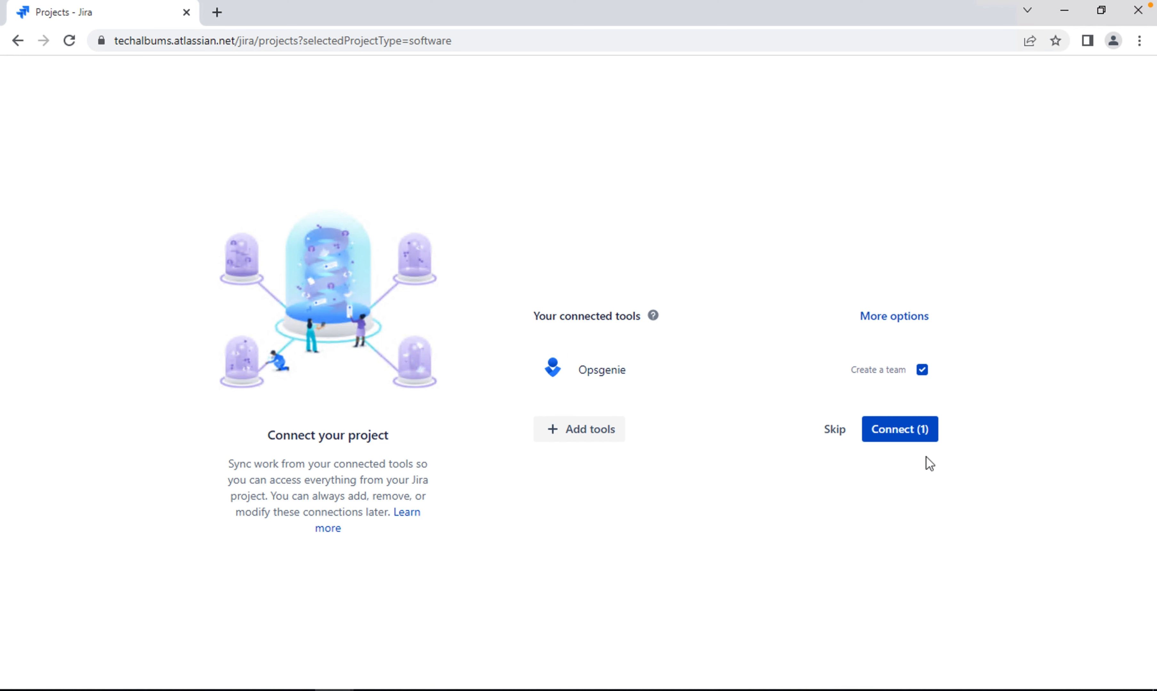
Deselect Opsgenie and skip connecting tools to finish creating the project
click(923, 370)
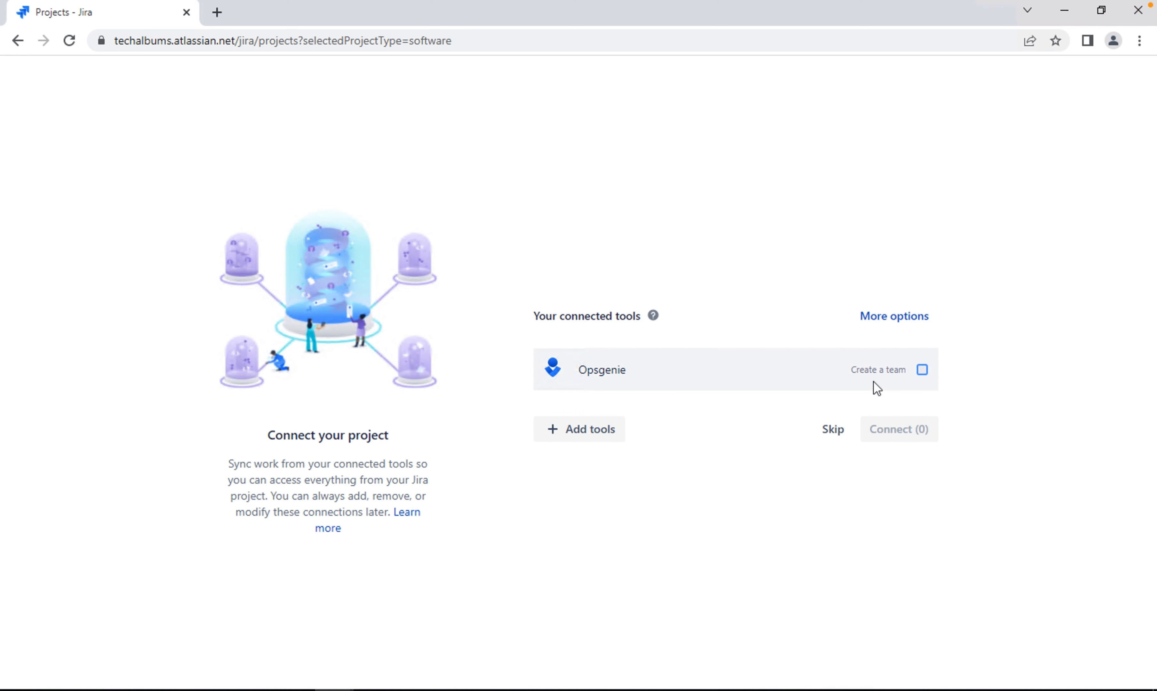
click(922, 370)
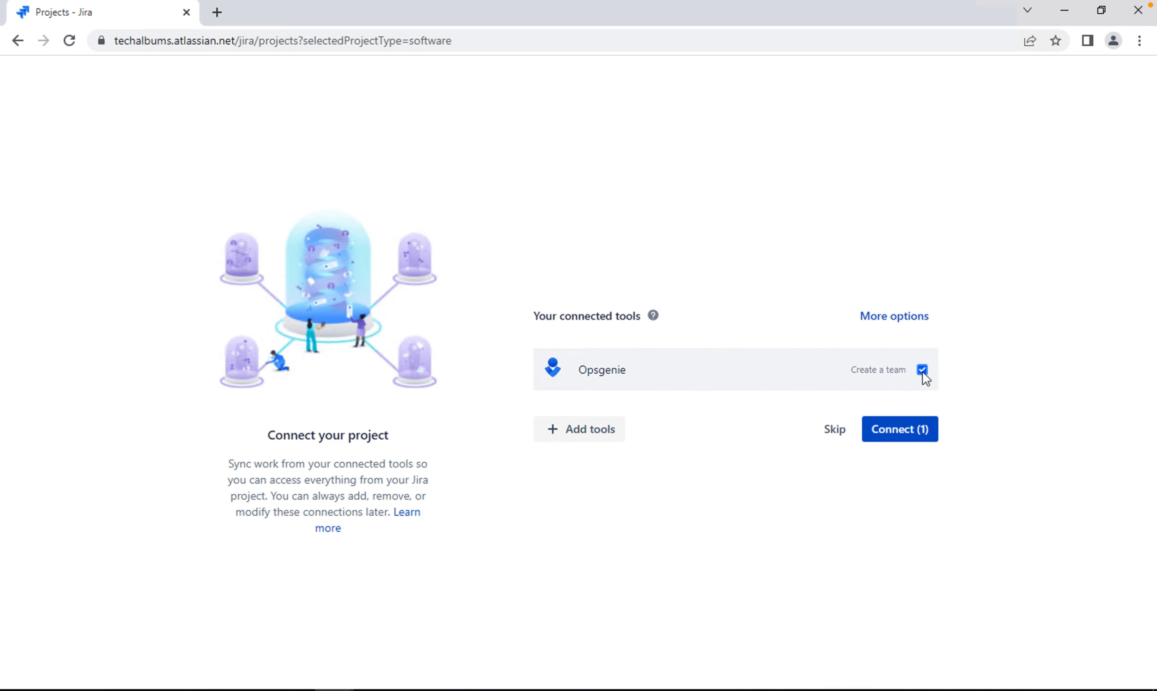
click(922, 370)
click(841, 427)
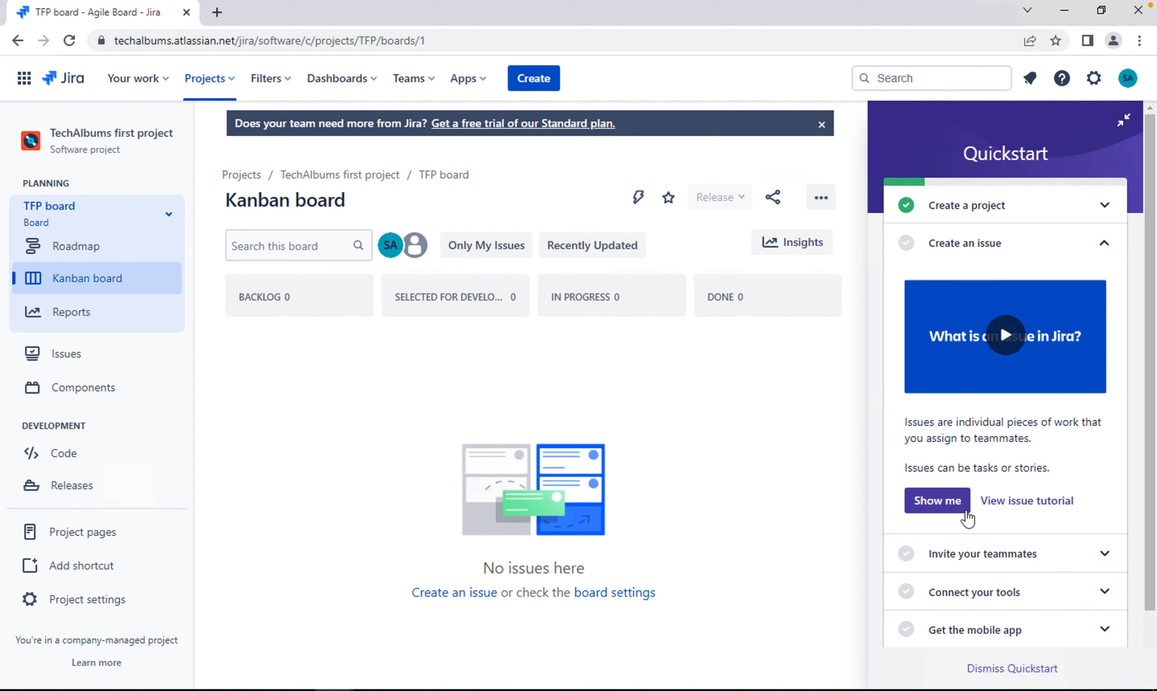
Review the Quickstart checklist and filter the Kanban board to Only My Issues
scroll(969, 517, down, 3)
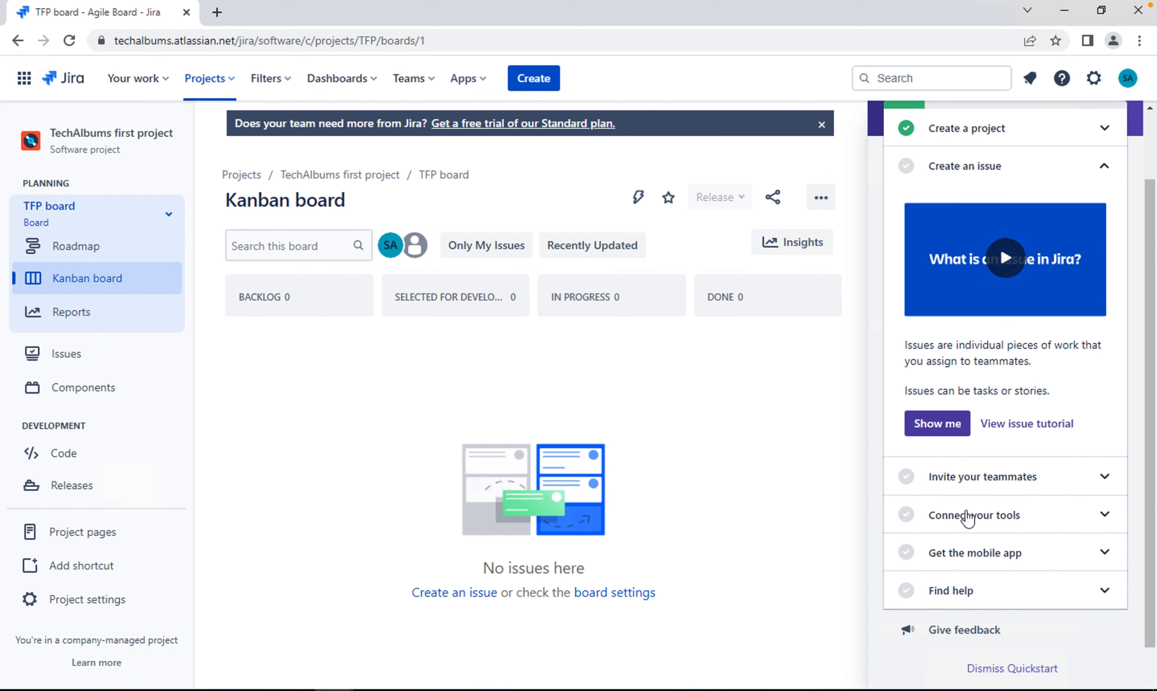
scroll(968, 519, up, 3)
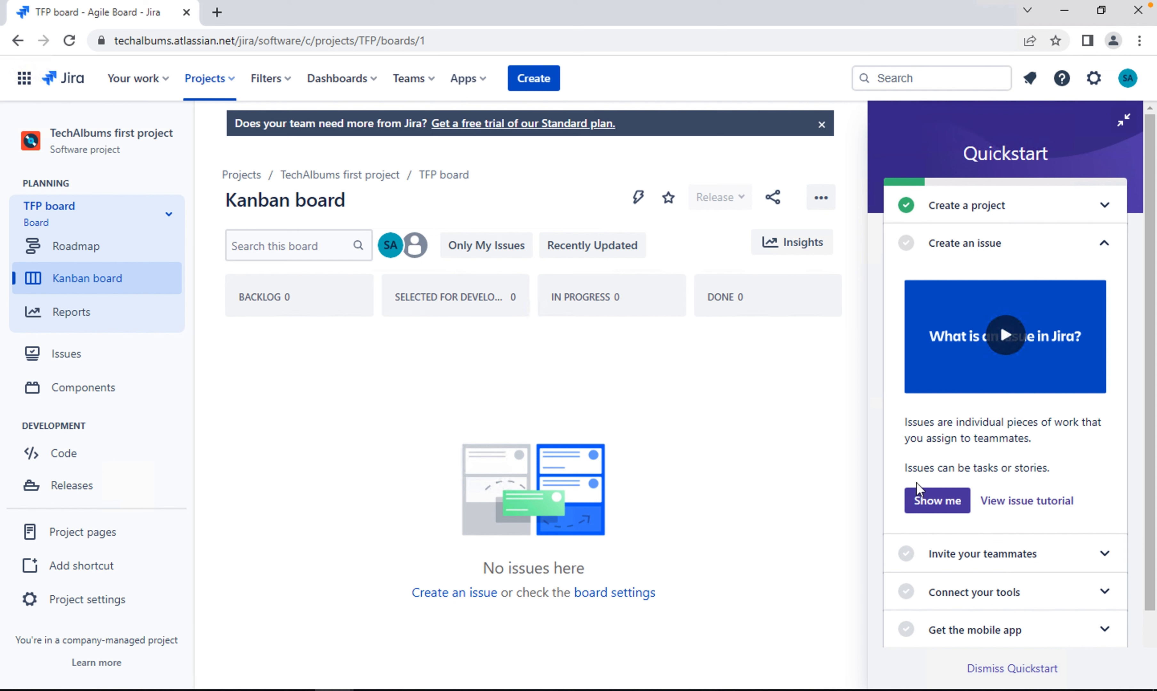
scroll(983, 456, down, 3)
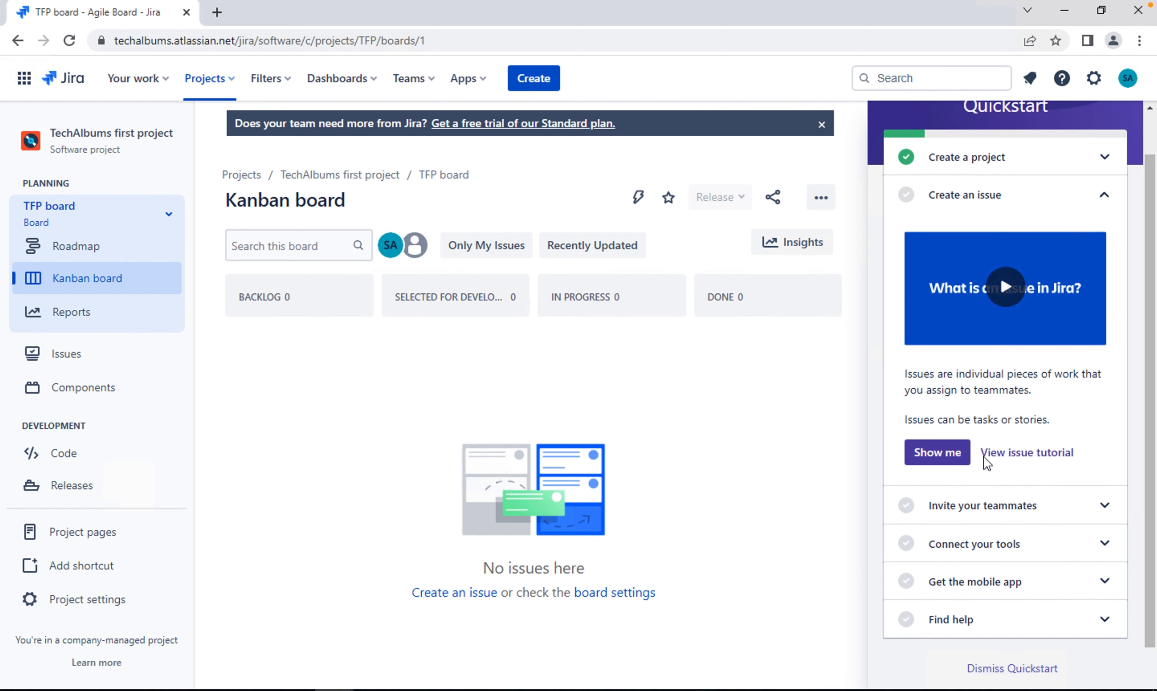
scroll(983, 457, up, 3)
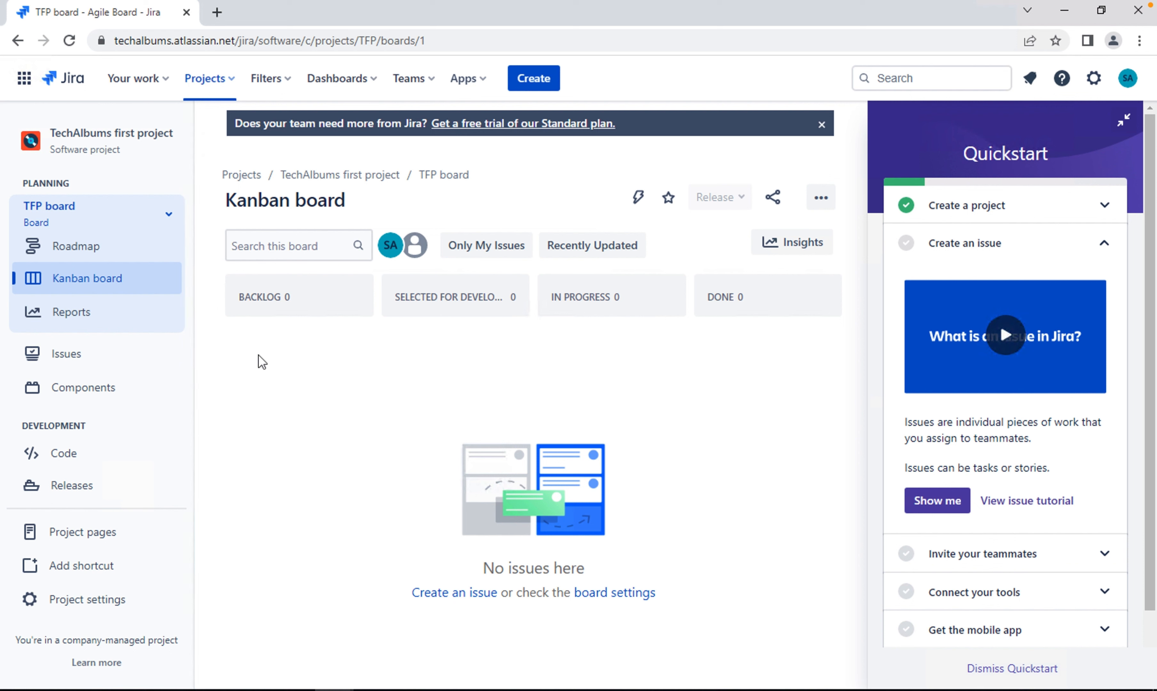
click(494, 260)
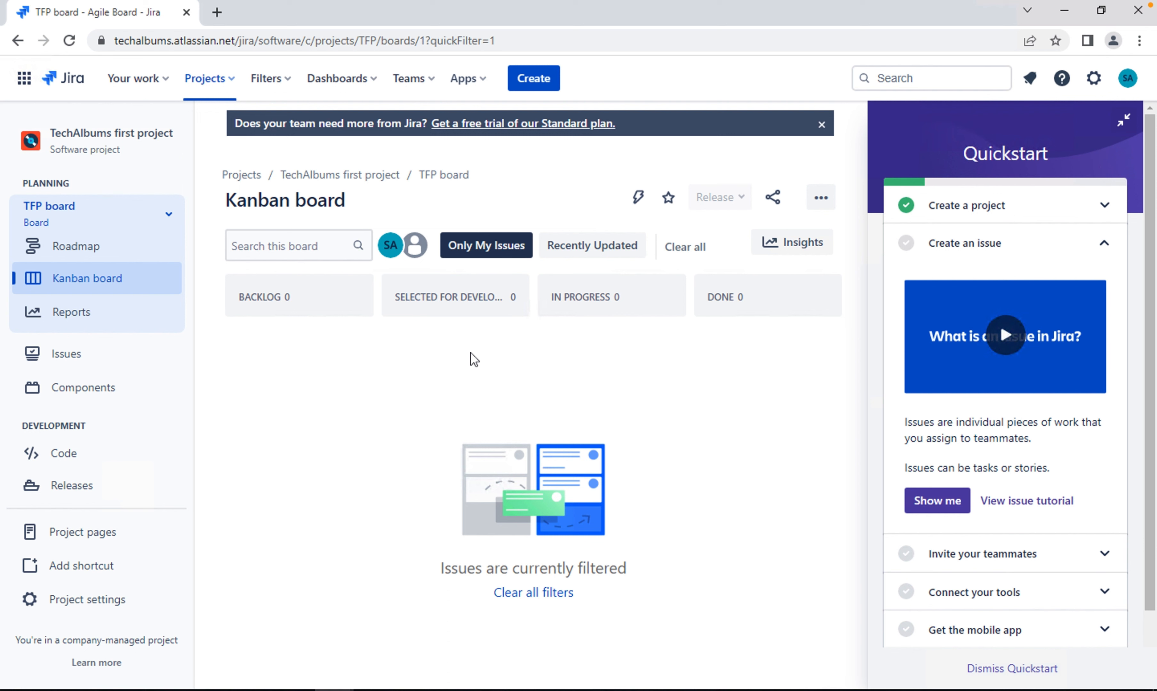
Examine the project's Issues and Components pages, its filtered Kanban board and its Roadmap
click(68, 359)
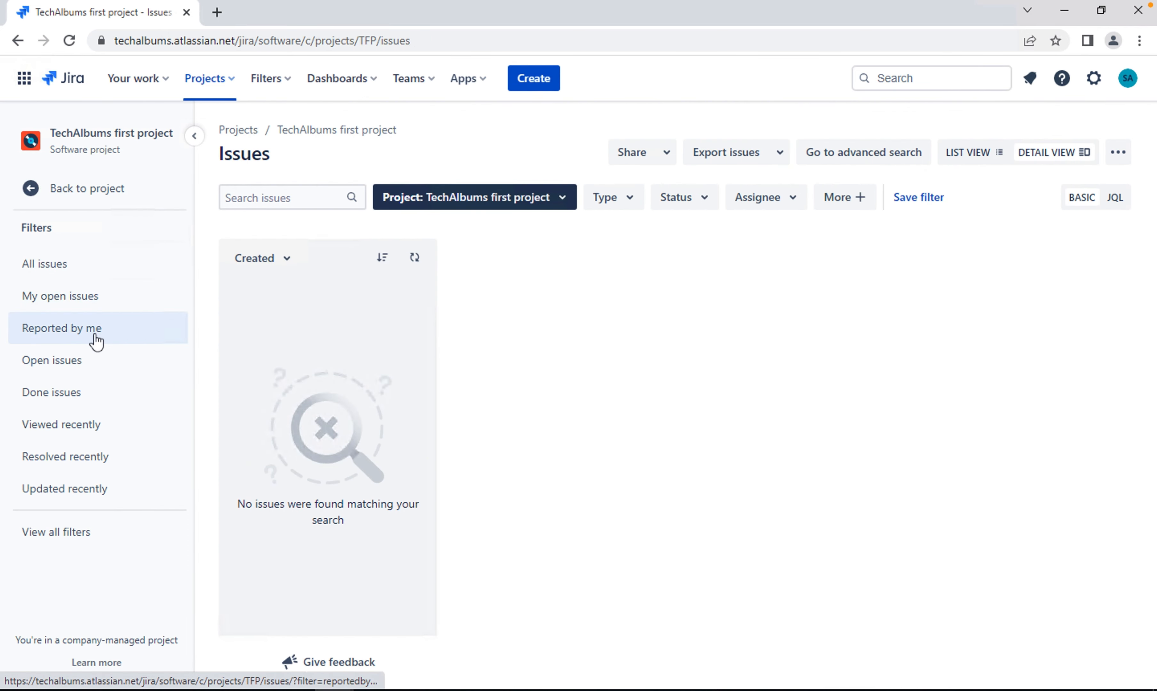
click(111, 184)
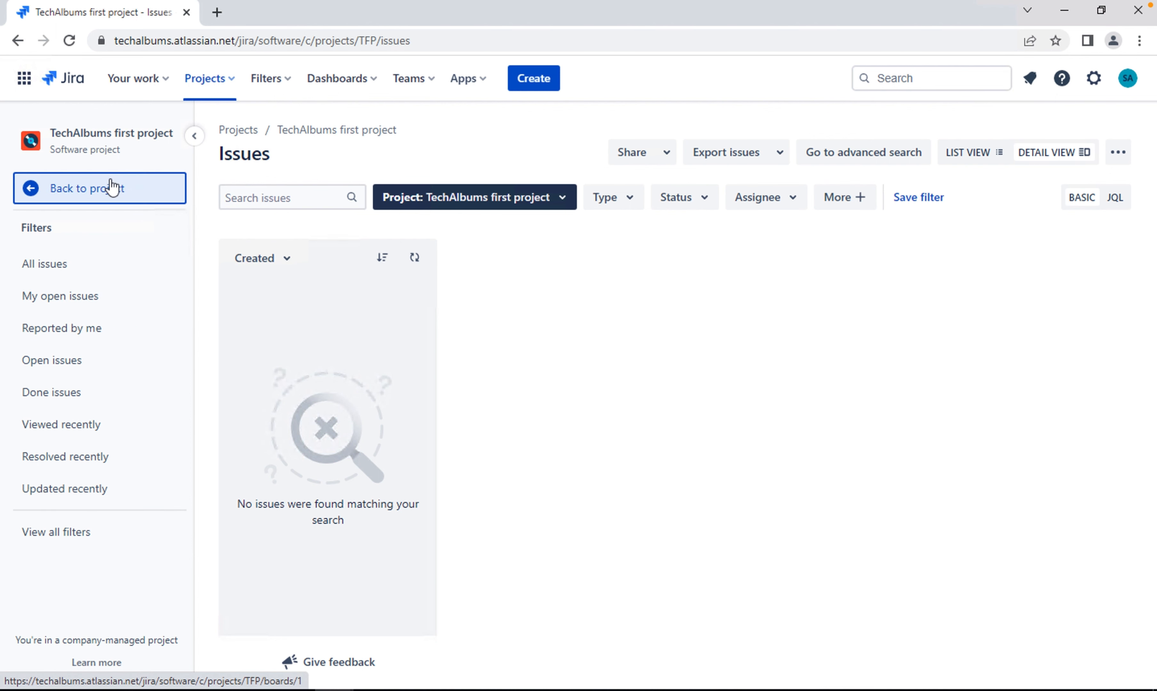
click(103, 396)
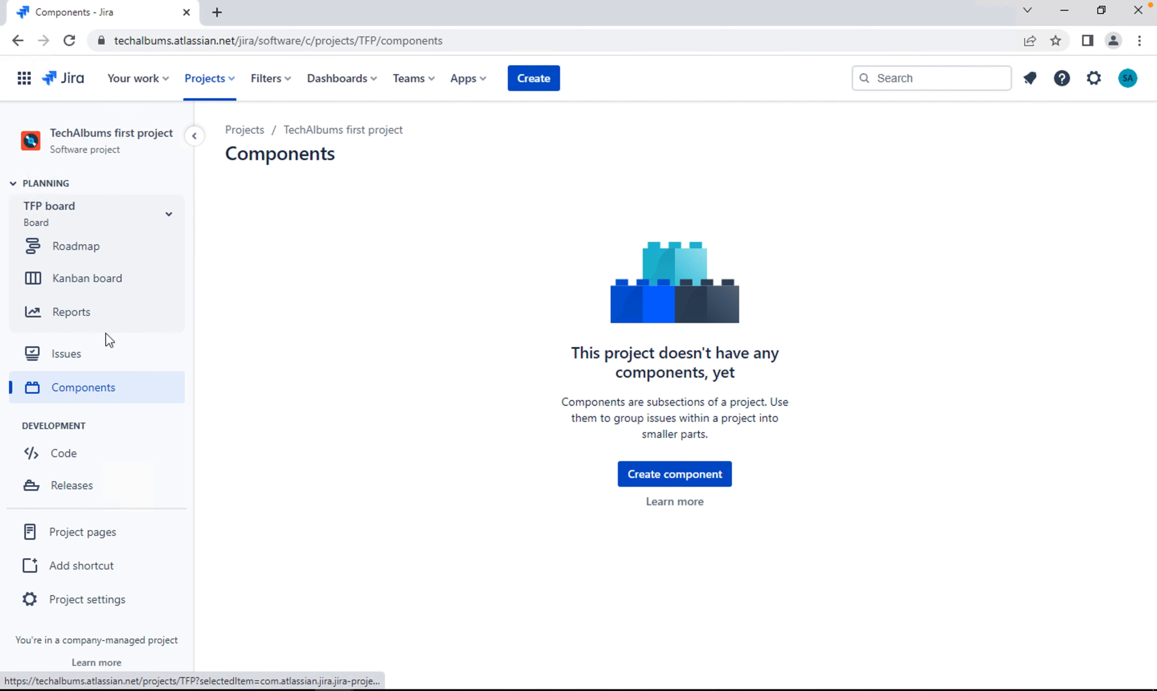
click(111, 282)
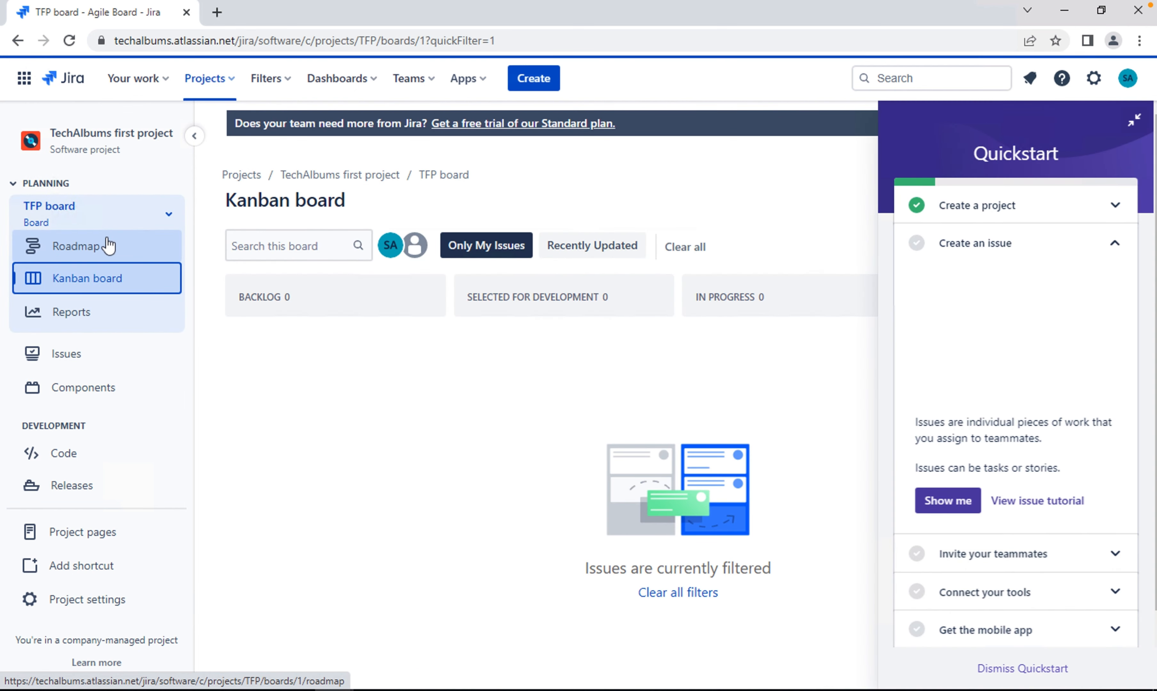
click(108, 245)
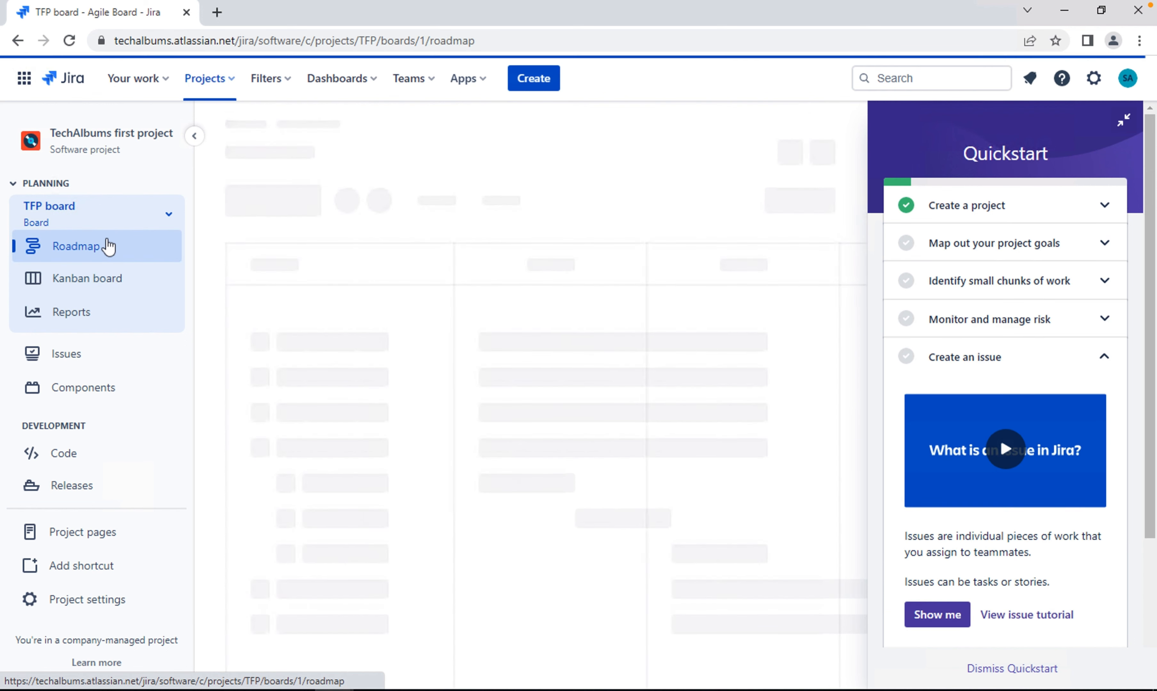
Review the source code management options on the Code page and the versioning information under Releases
click(95, 456)
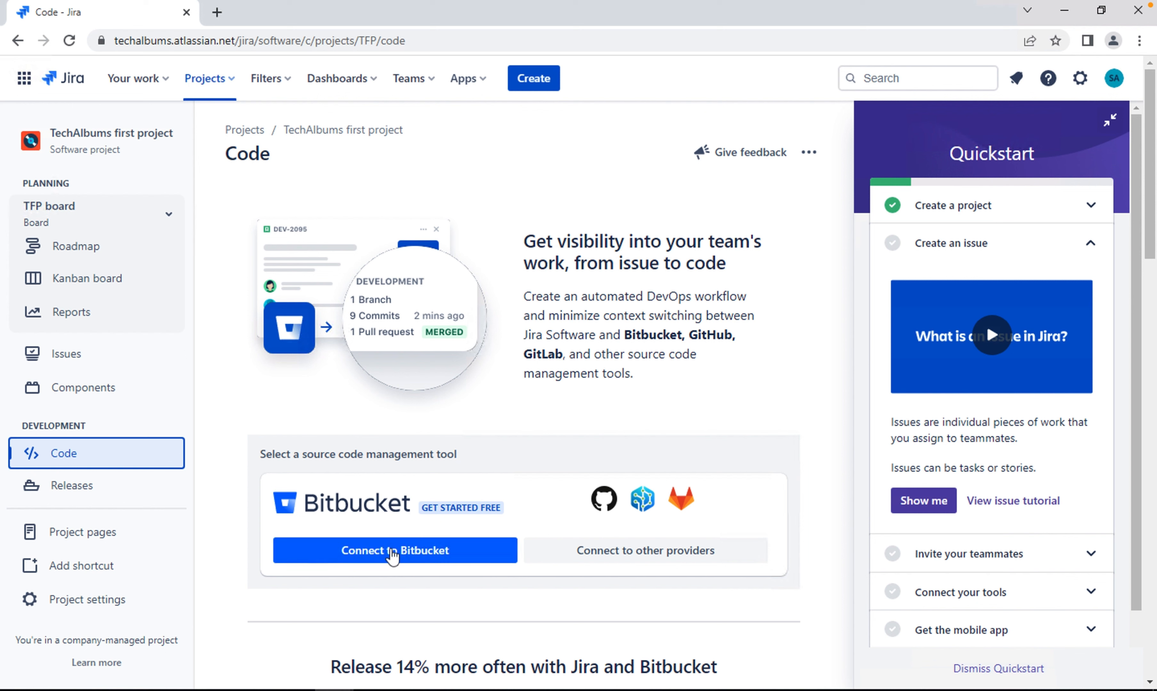
scroll(390, 521, down, 1)
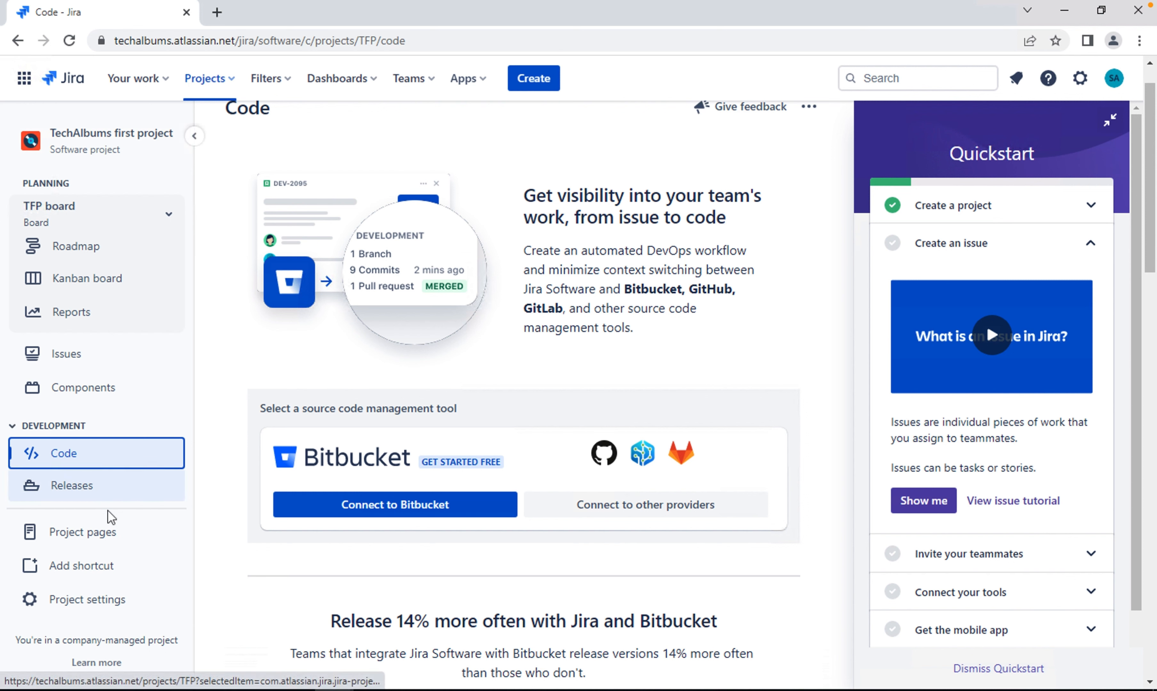
click(85, 497)
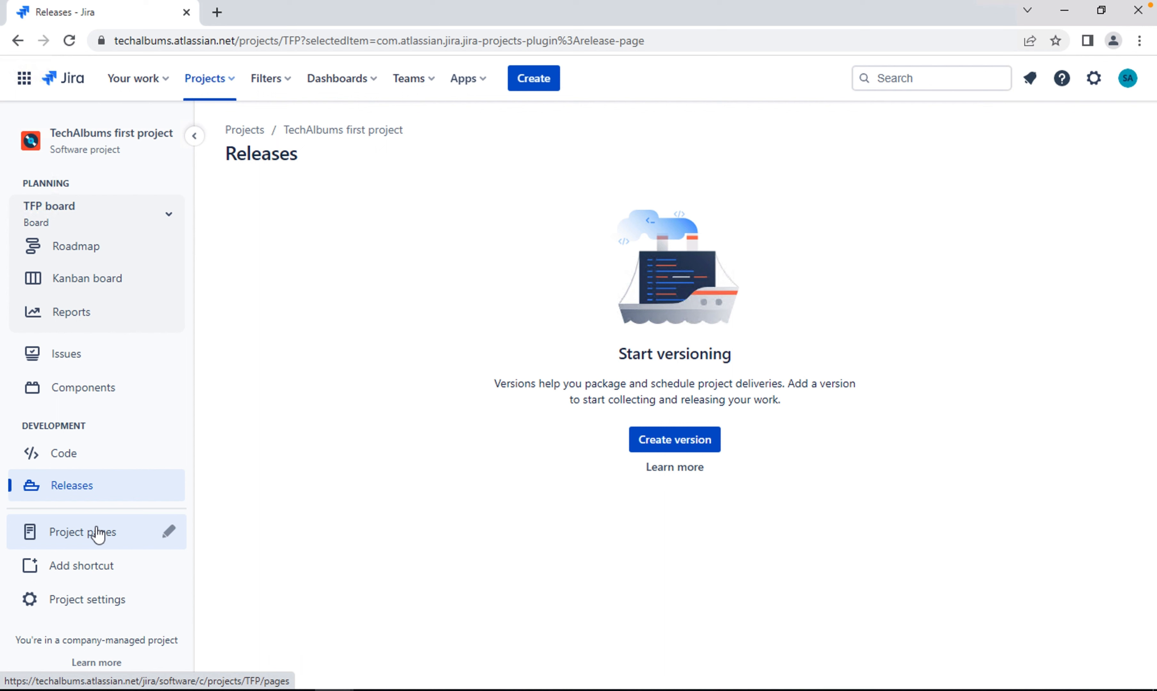
View the project pages and the options for adding a shortcut or repository, without adding any item
click(109, 540)
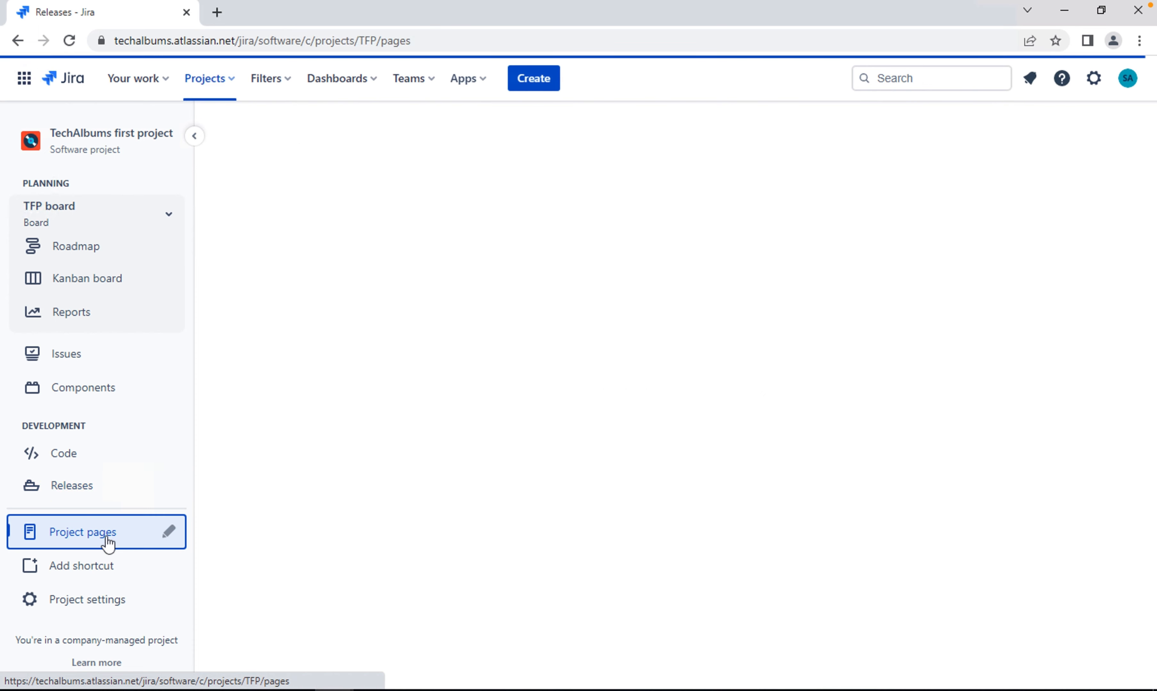
click(94, 569)
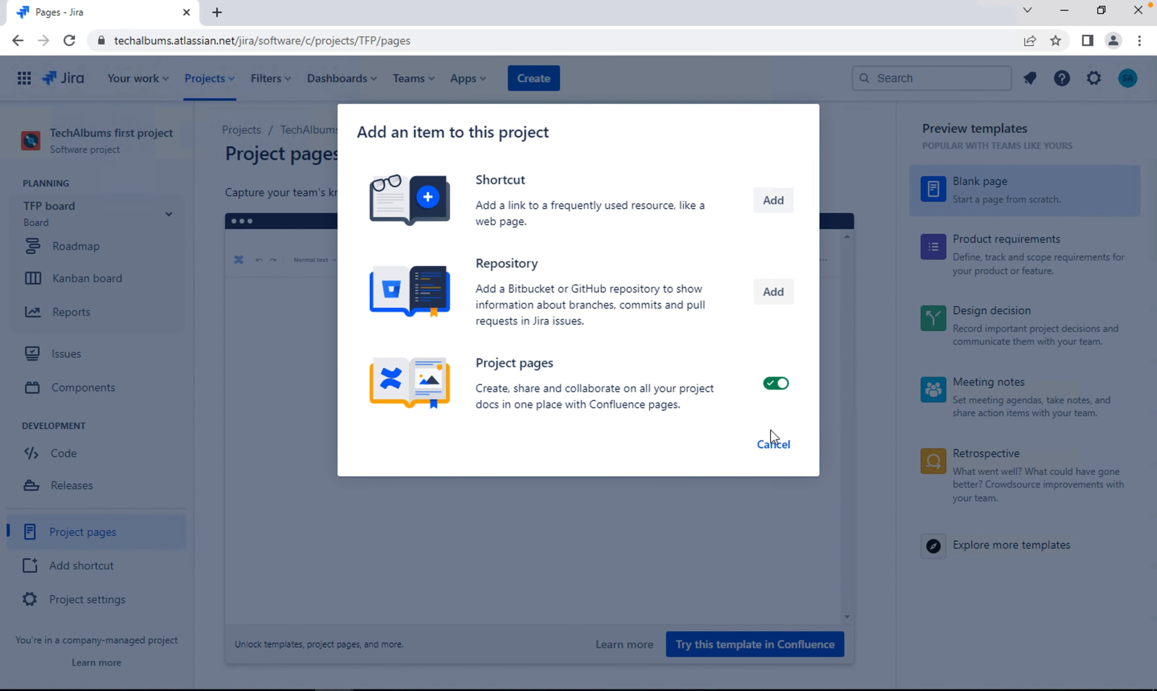
click(779, 448)
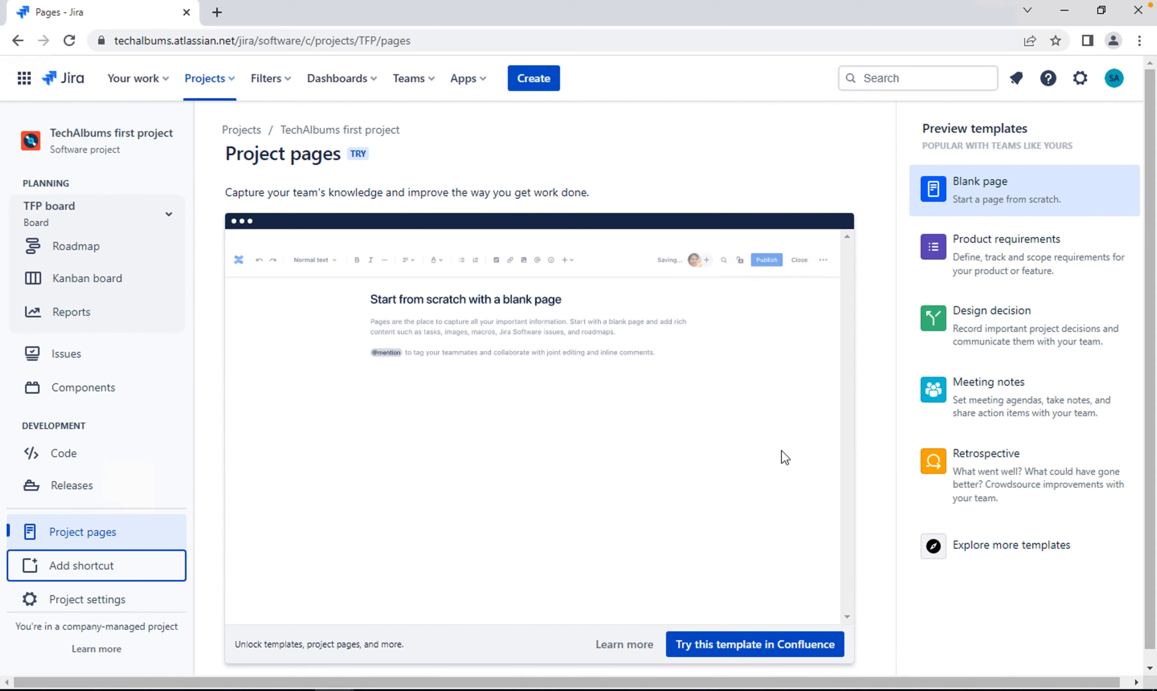
Review the project settings details and the available settings categories, and return to the project pages
click(66, 601)
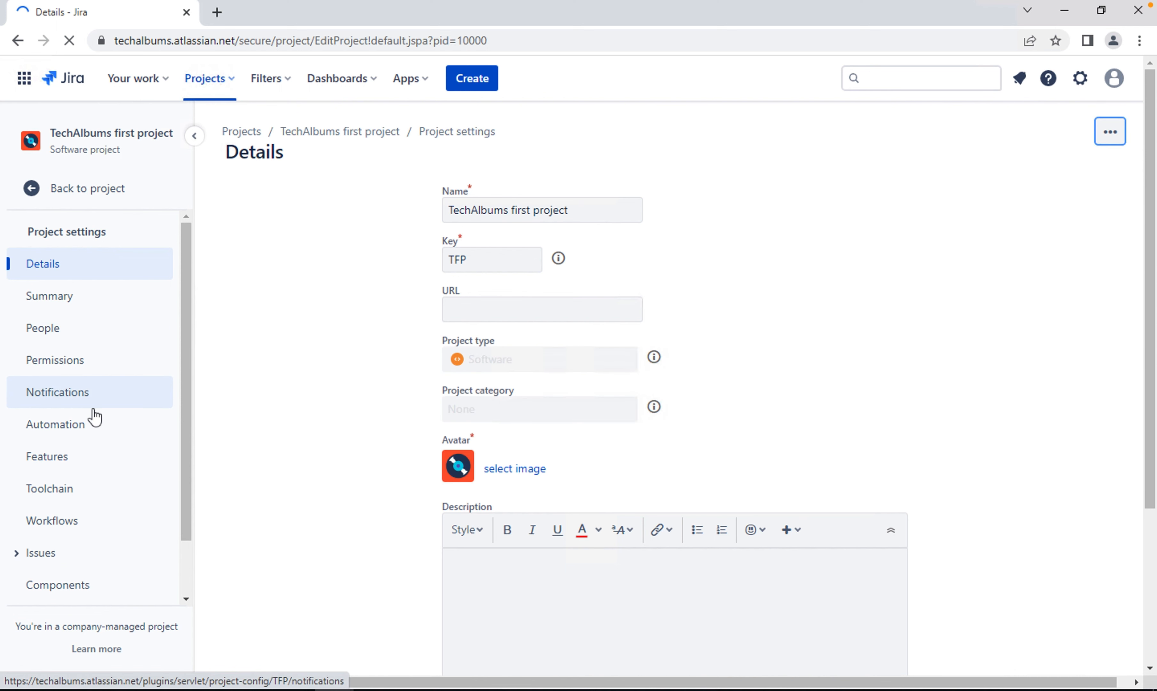
scroll(94, 417, down, 1)
scroll(95, 418, up, 1)
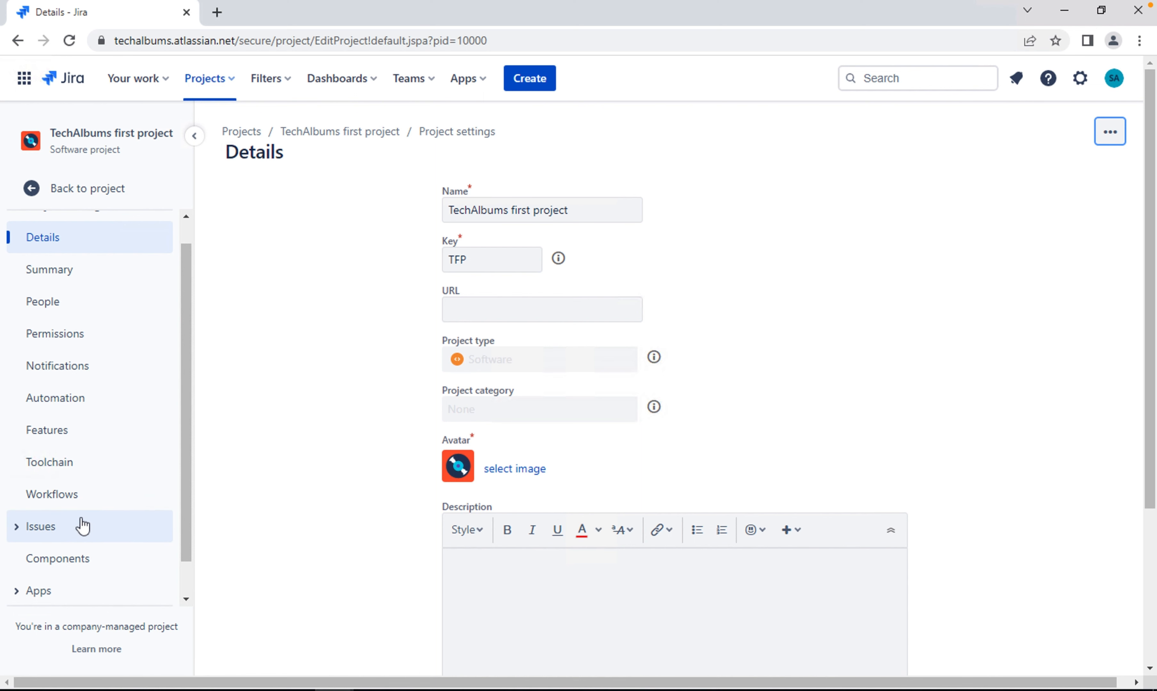
scroll(82, 523, down, 2)
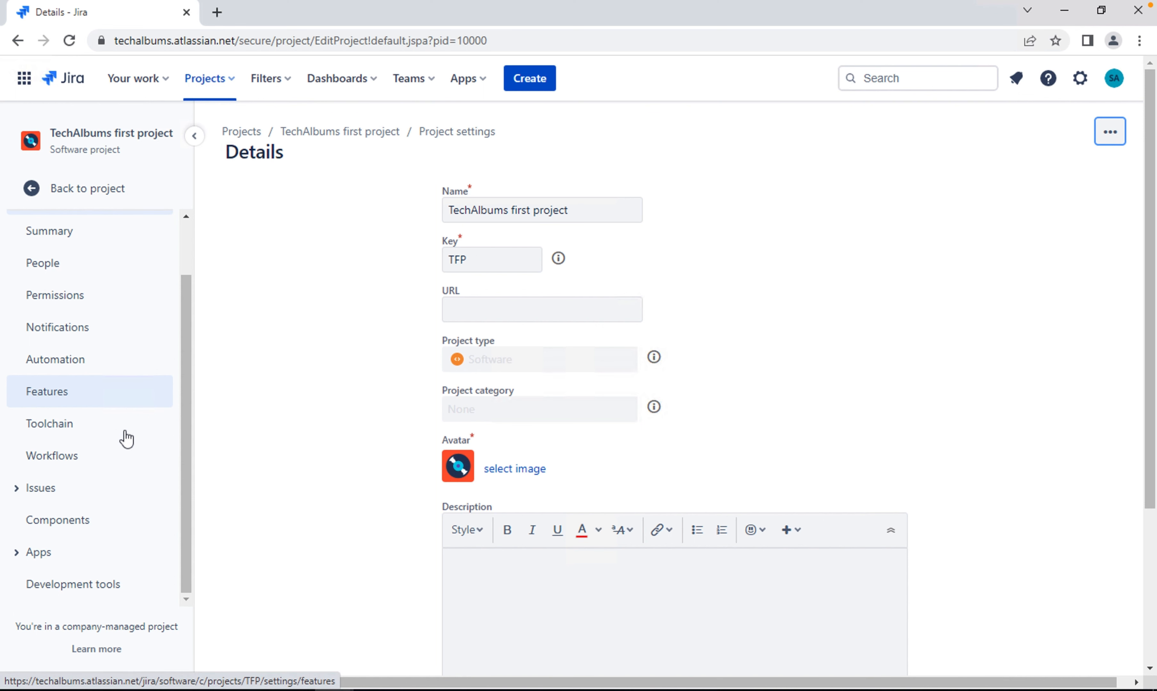
click(26, 44)
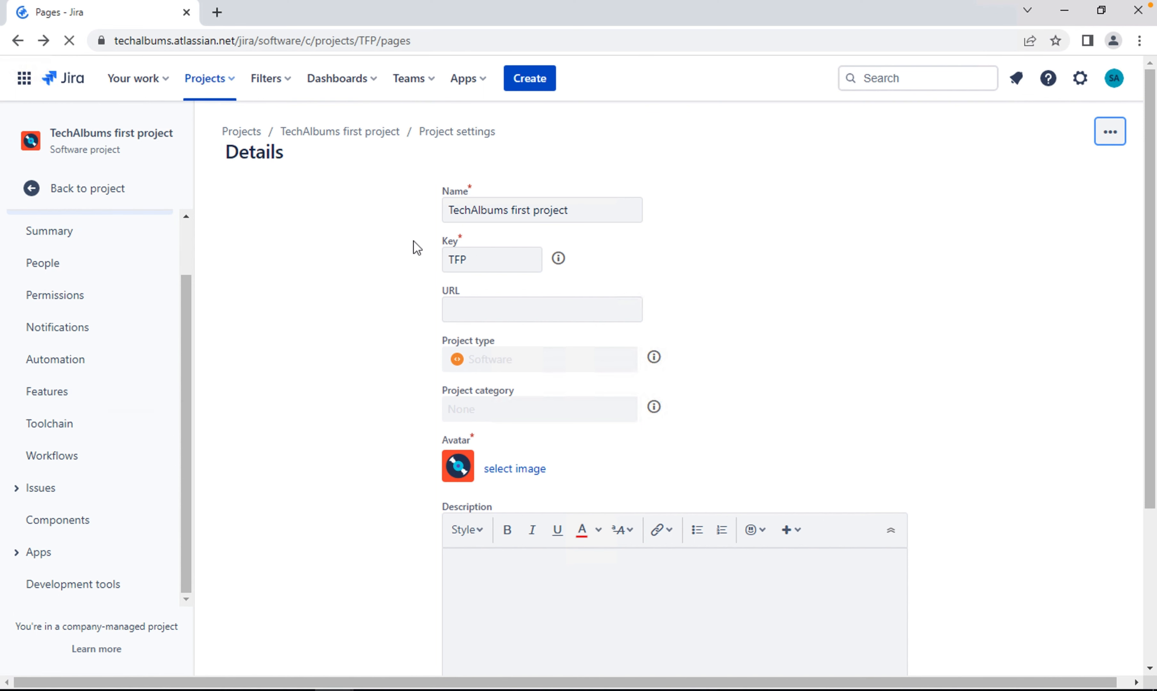